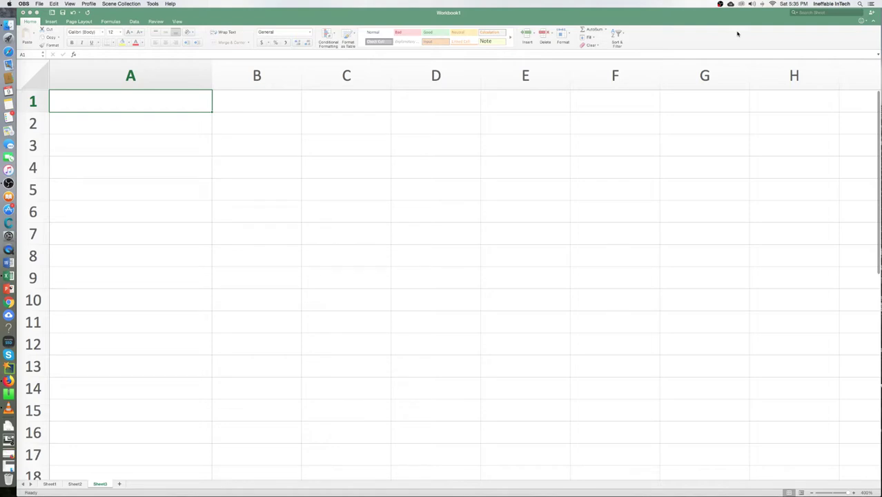
- Type Credit Card in A1, then Amex, Visa and Mastercard in B1 to D1
left_click(120, 100)
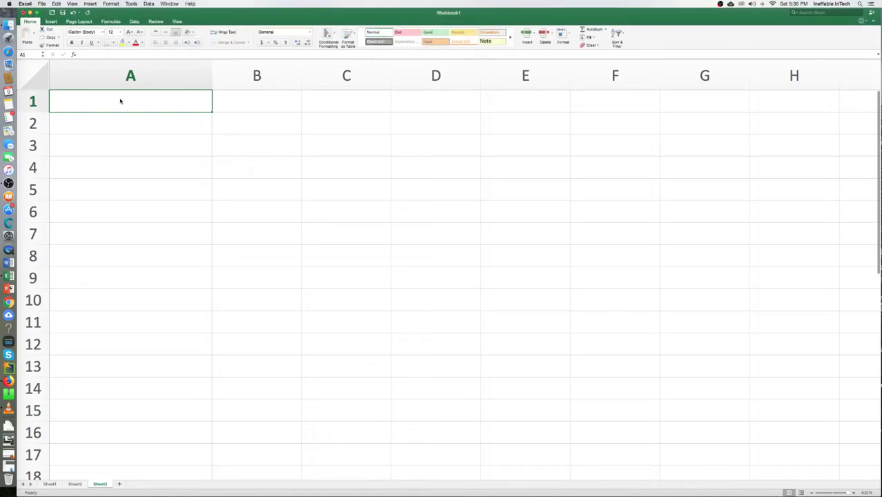
type("Credot")
key("BackSpace")
key("BackSpace")
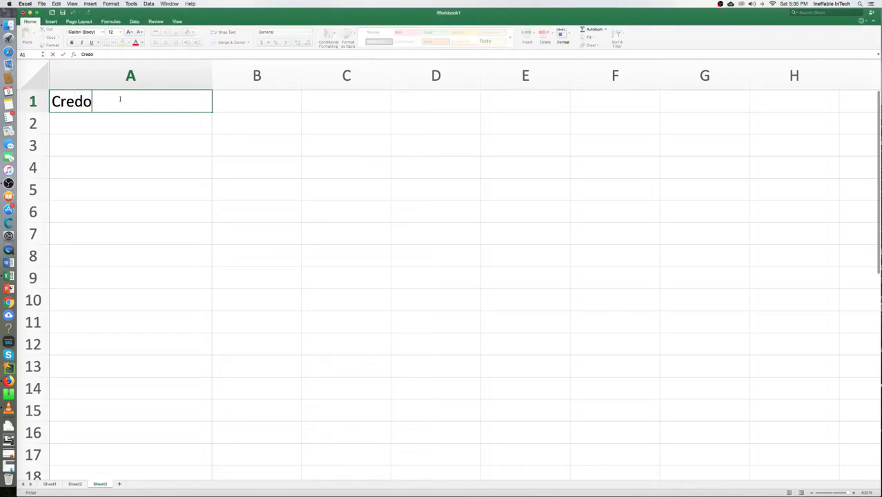
type("it Card")
key("Tab")
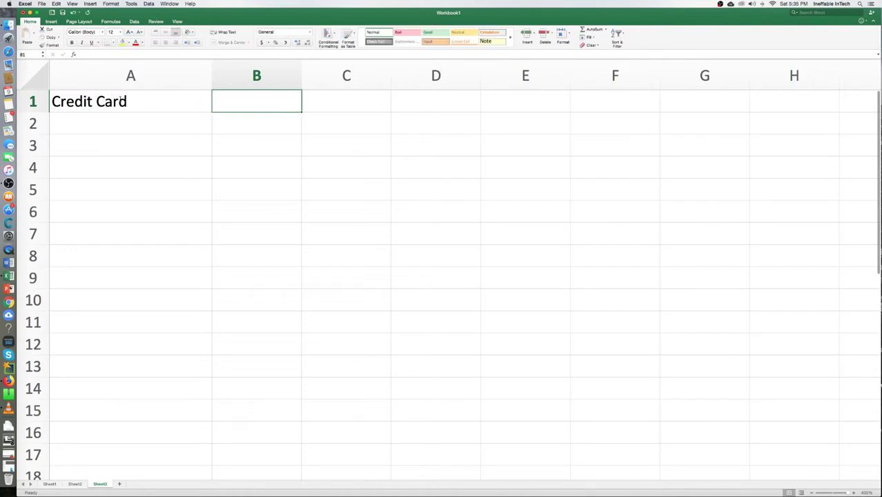
type("Amex")
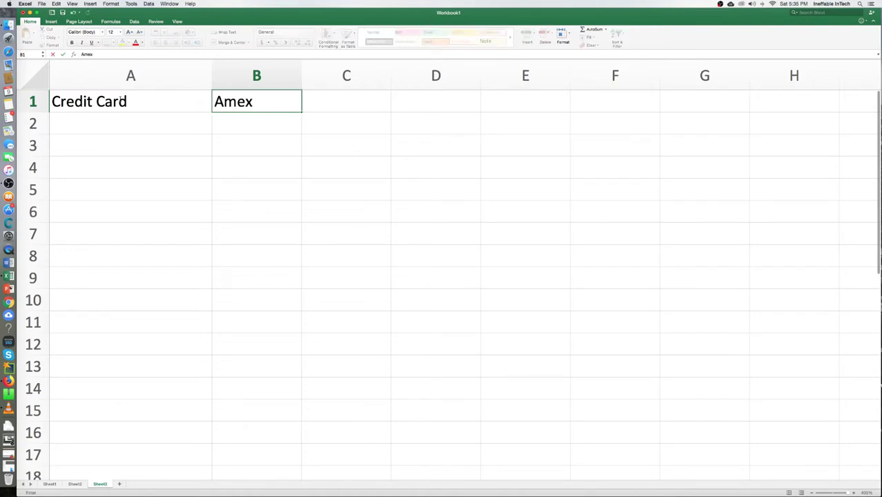
key("Tab")
type("Visa")
key("Tab")
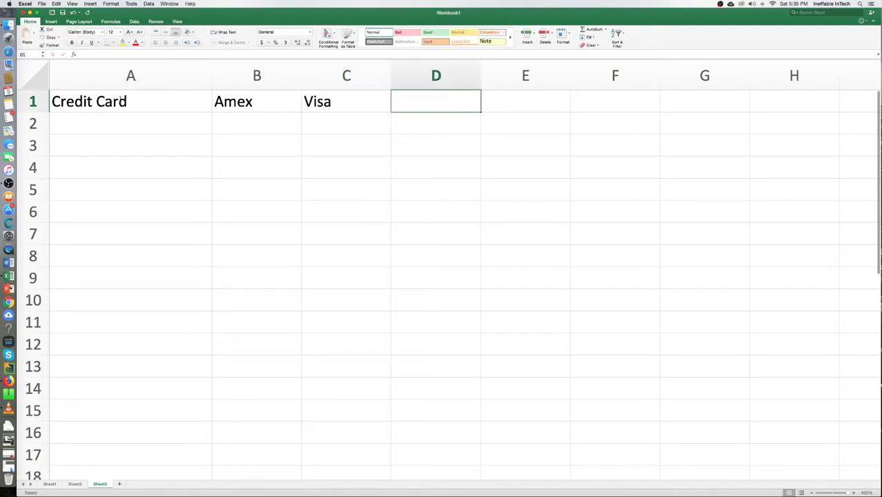
type("Master")
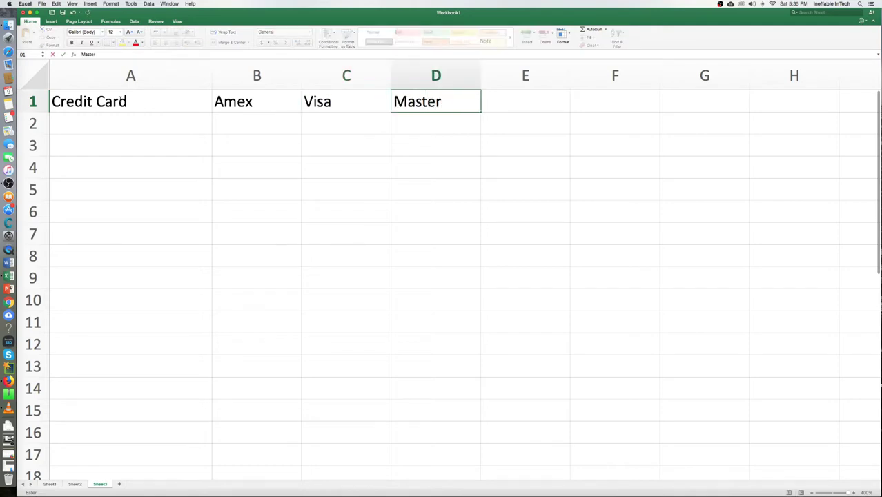
type("card")
left_click(67, 120)
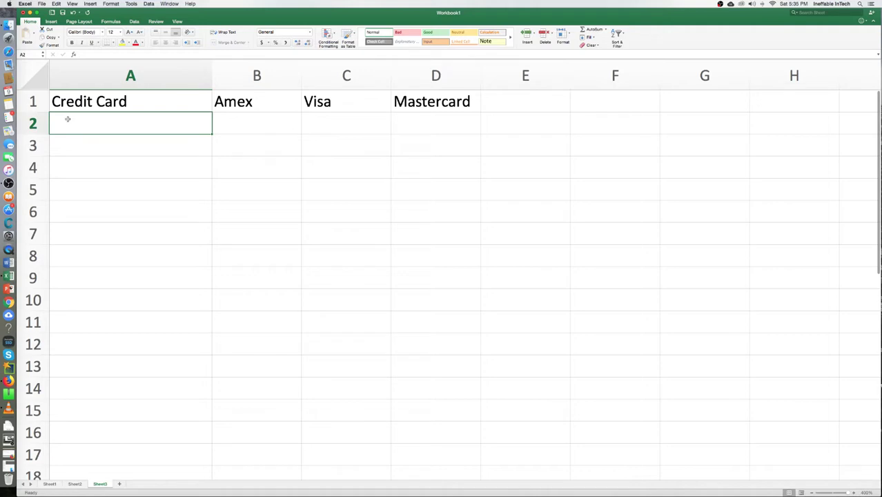
- Label A2 'Interest Rate' and leave B2 empty
type("Interest r")
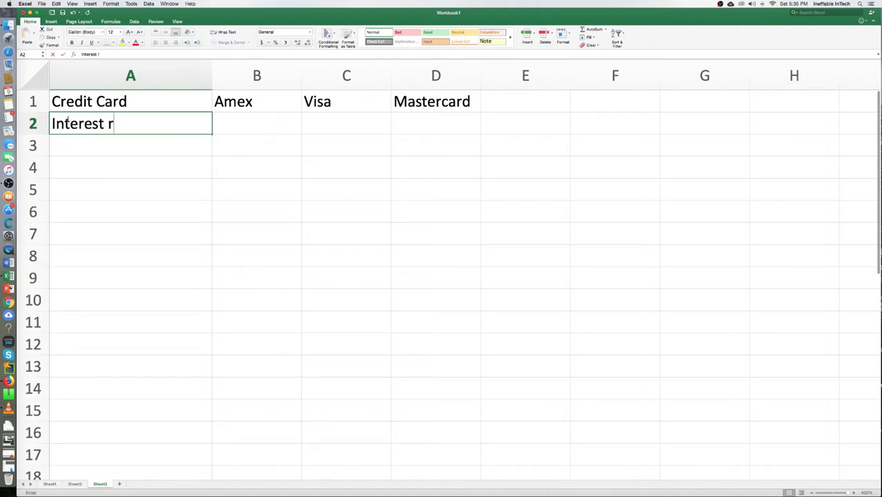
key("BackSpace")
type("Rate")
key("Tab")
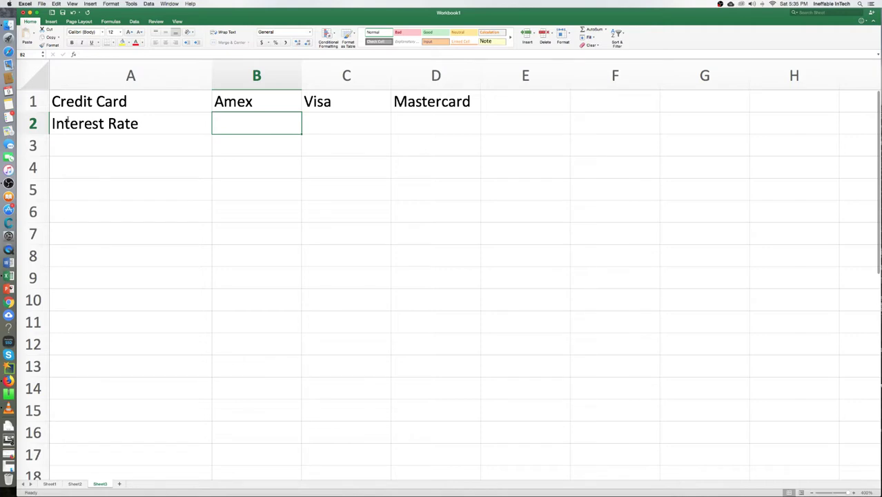
type("0")
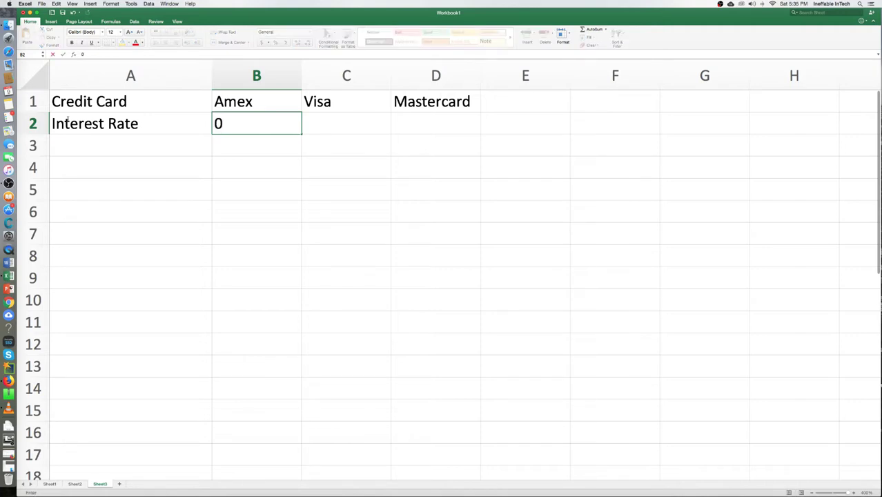
key("BackSpace")
type("26%")
key("BackSpace")
key("BackSpace")
key("BackSpace")
- Enter the annual rate 0.2699 in E2 and 12 in F2
left_click(518, 122)
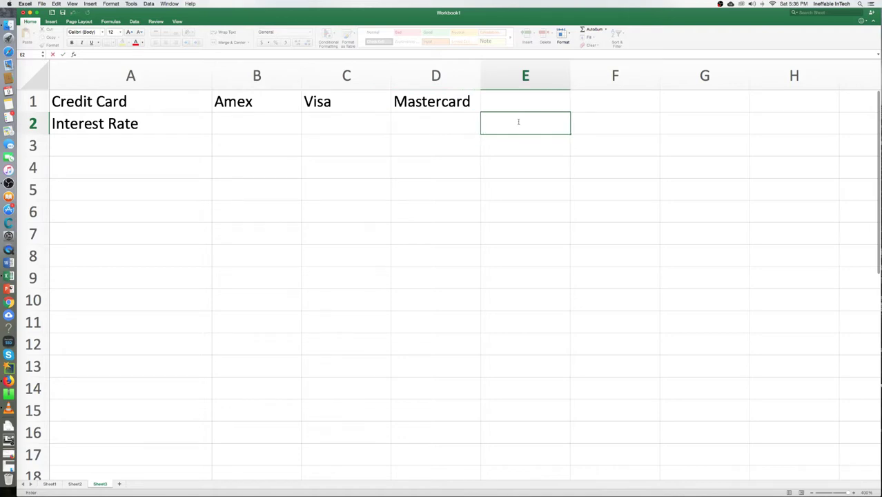
type("0.2699")
key("Tab")
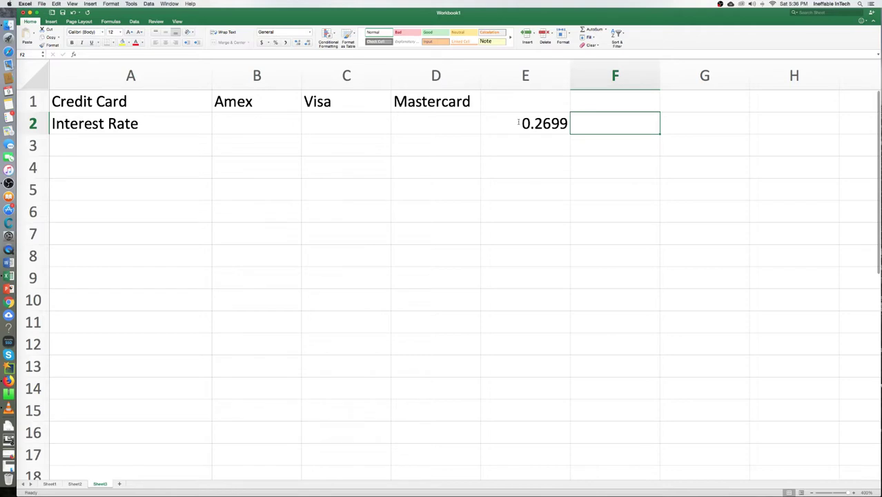
type("121")
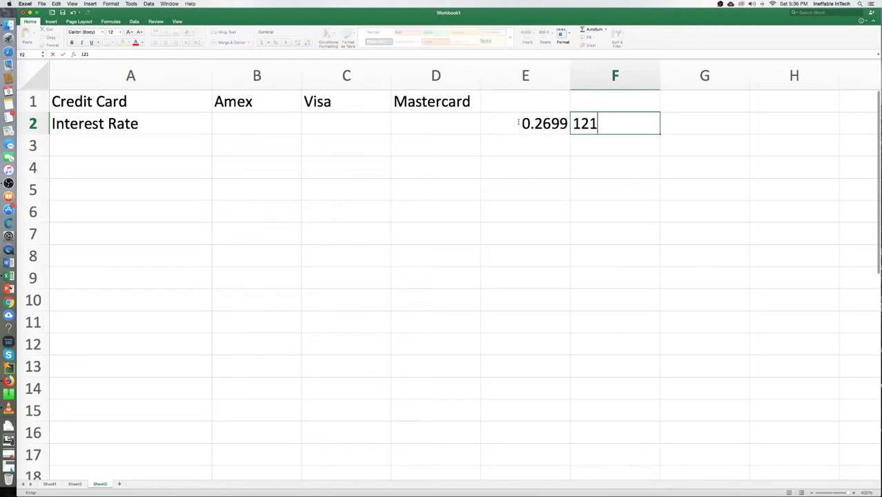
key("BackSpace")
left_click(622, 168)
left_click(552, 129)
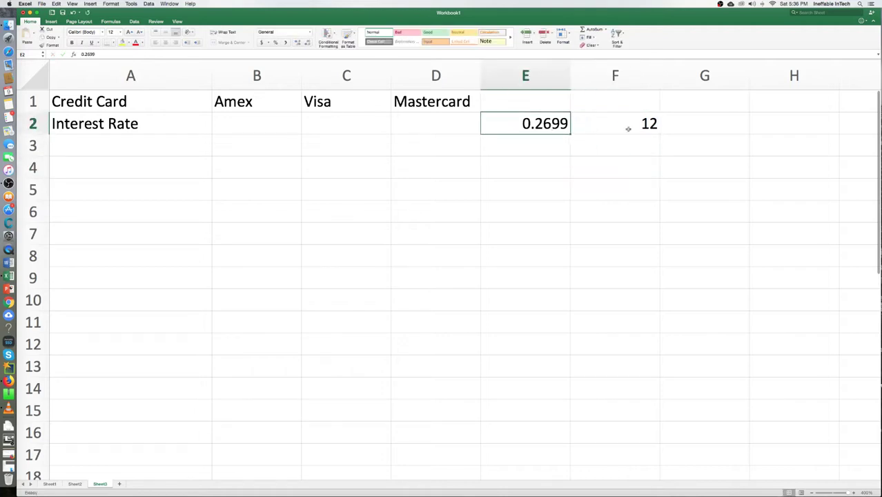
left_click(651, 128)
left_click(243, 126)
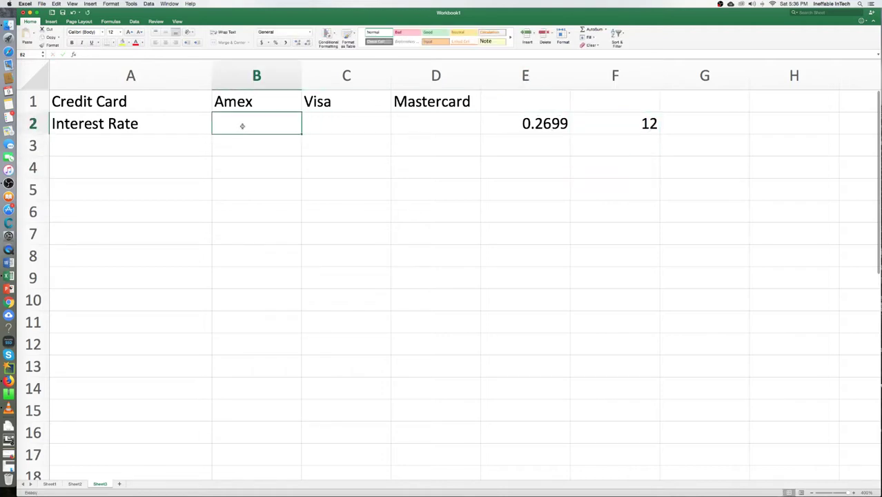
- Enter the formula =E2/F2 in B2, giving the monthly rate 0.02249167
type("=")
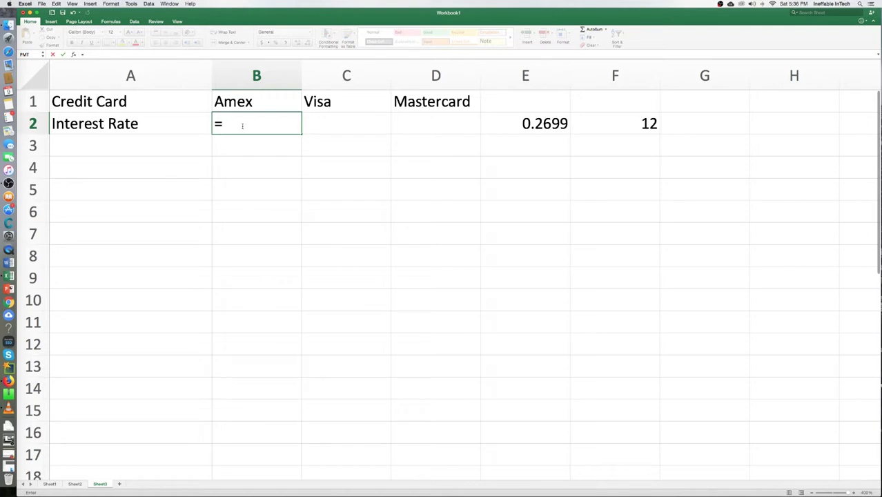
type("ed")
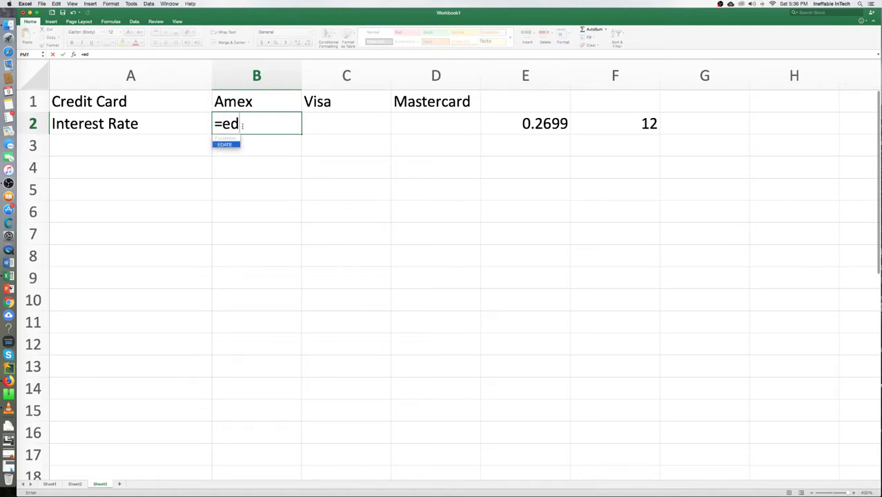
key("BackSpace")
type("2/")
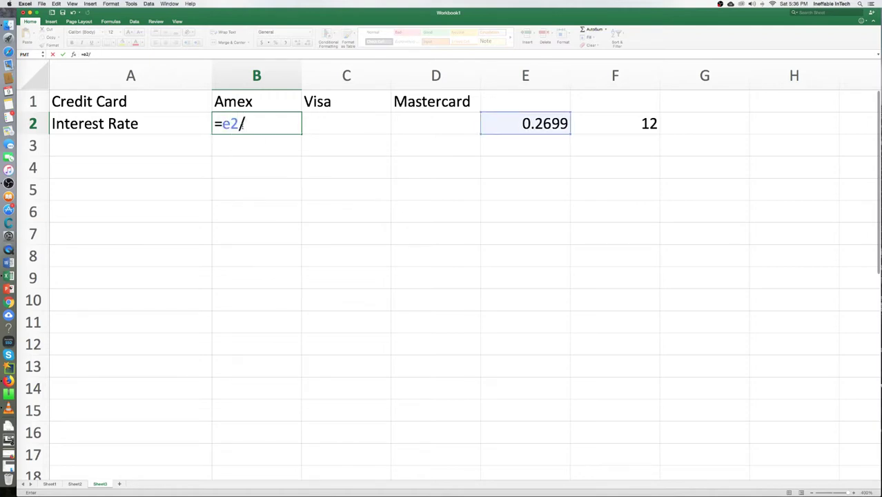
left_click(614, 123)
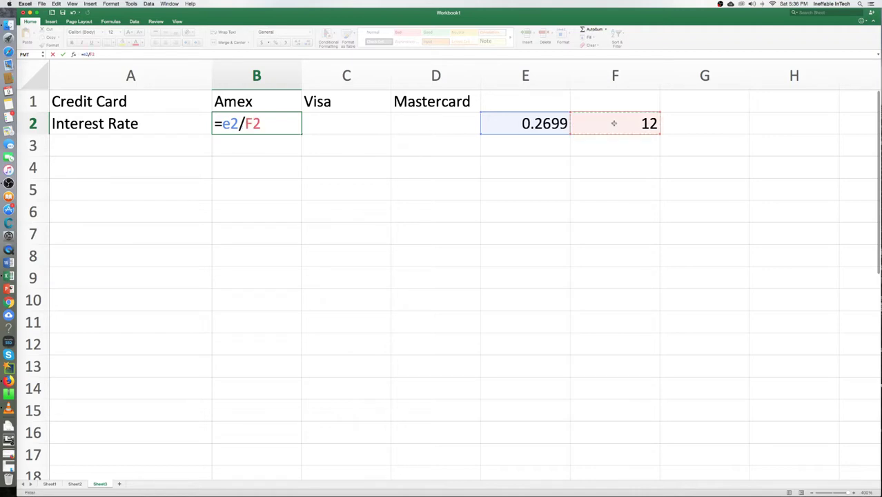
key("Return")
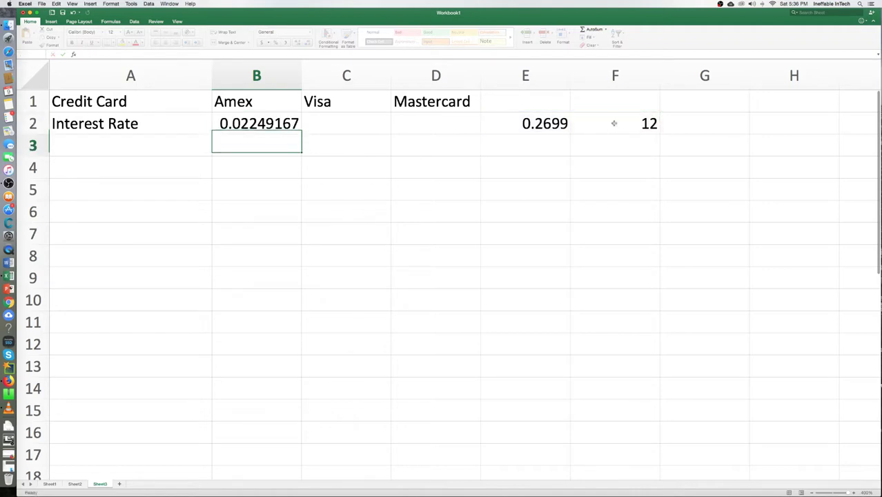
left_click(273, 126)
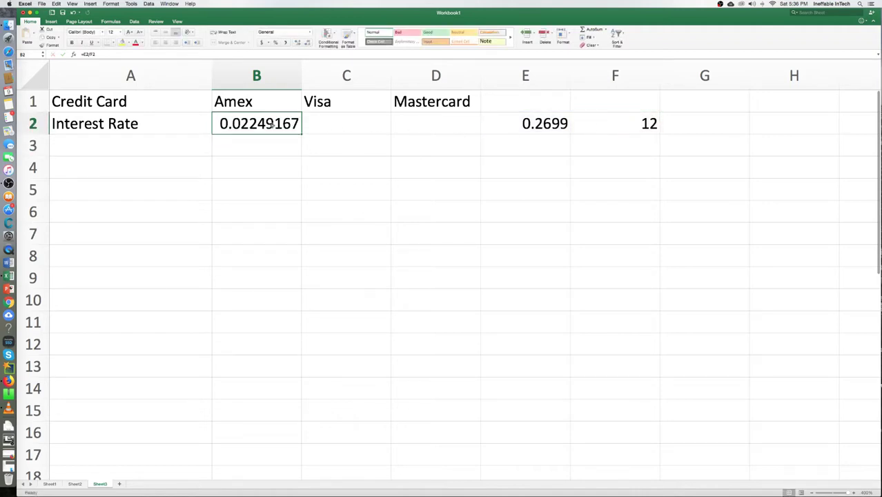
double_click(95, 148)
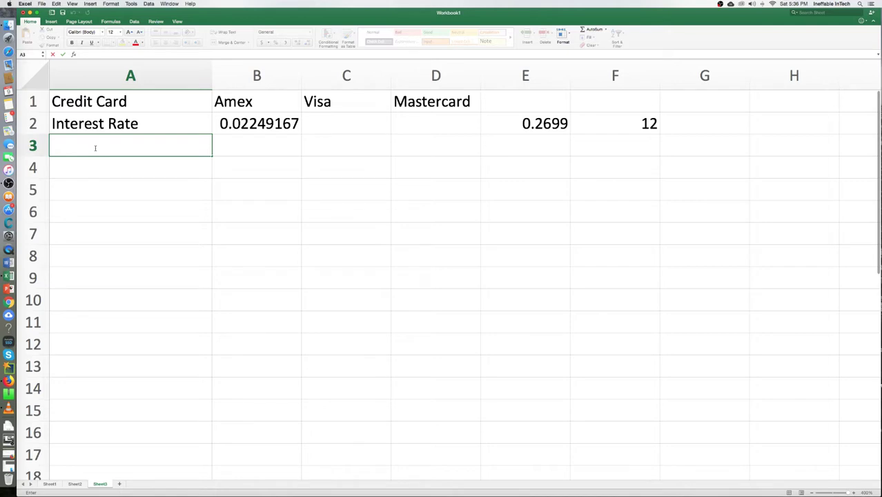
- Label A3 'Period' with the value 12 in B3
type("Period")
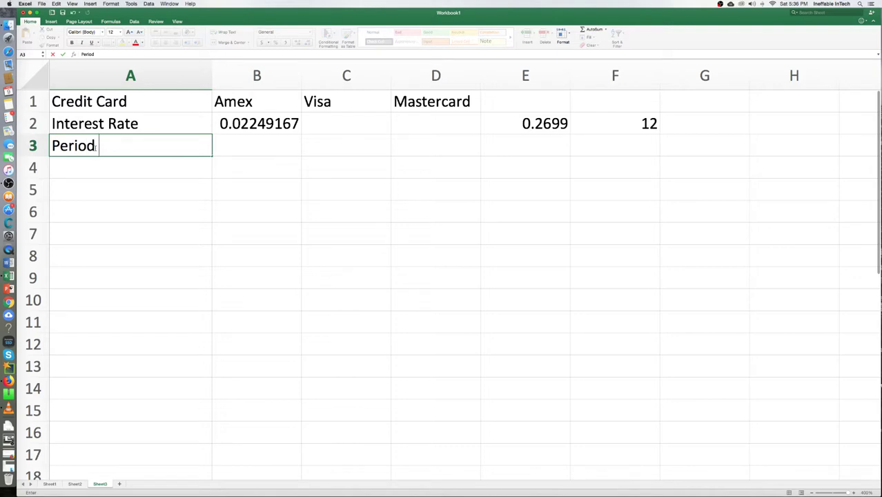
key("Tab")
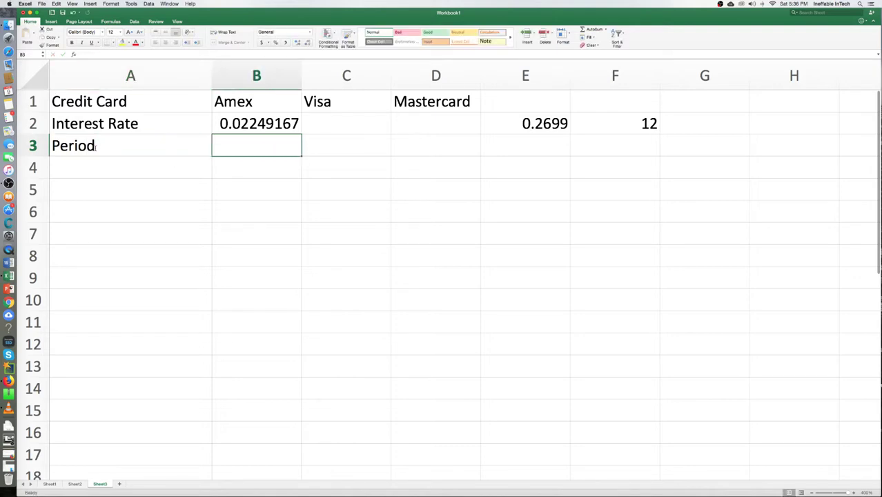
type("12")
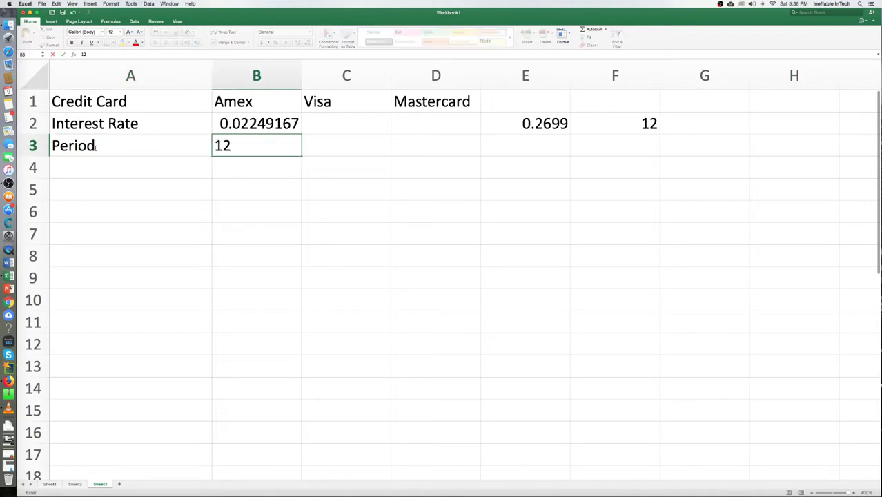
left_click(126, 169)
- Label A4 'Present Value (balance)' with $7317.86 in B4
type("Current Va")
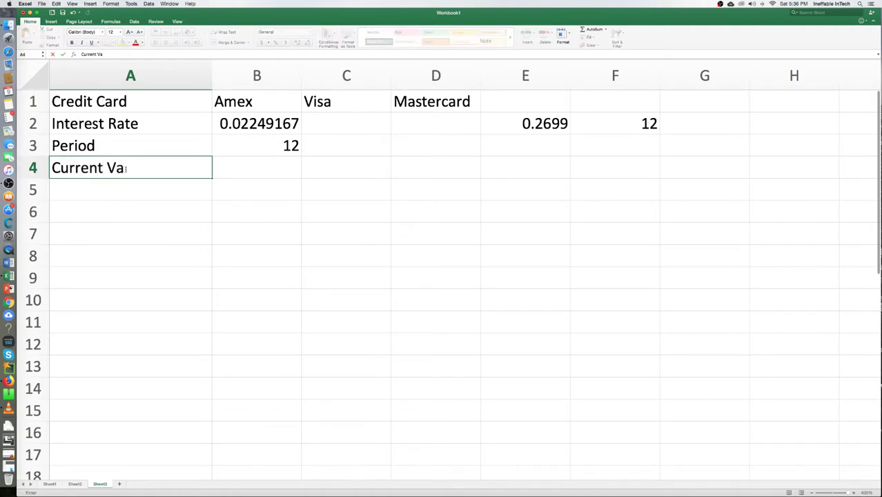
key("BackSpace")
key("BackSpace")
key("BackSpace")
key("BackSpace")
key("BackSpace")
key("BackSpace")
key("BackSpace")
key("BackSpace")
key("BackSpace")
key("BackSpace")
type("Pr")
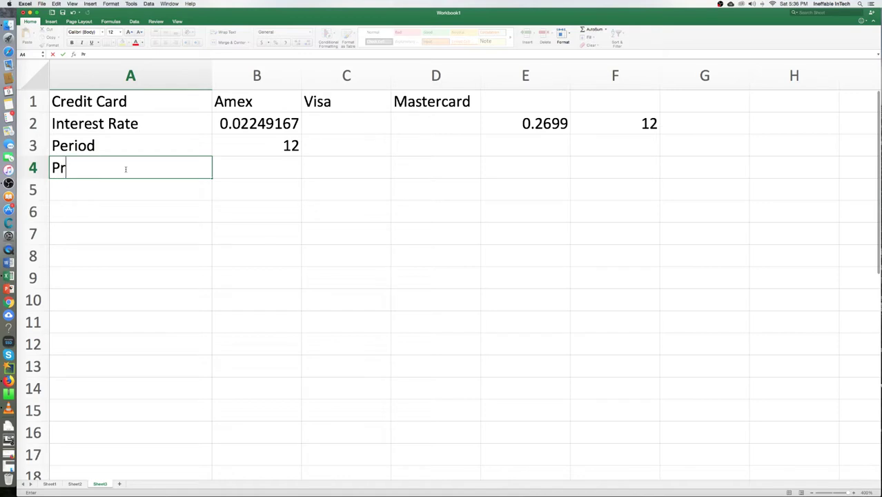
type("esent Value ")
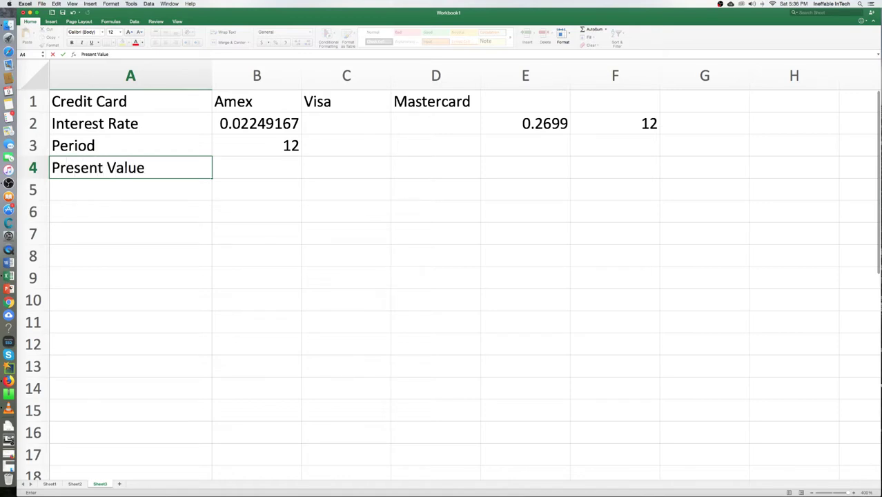
type("(balance)")
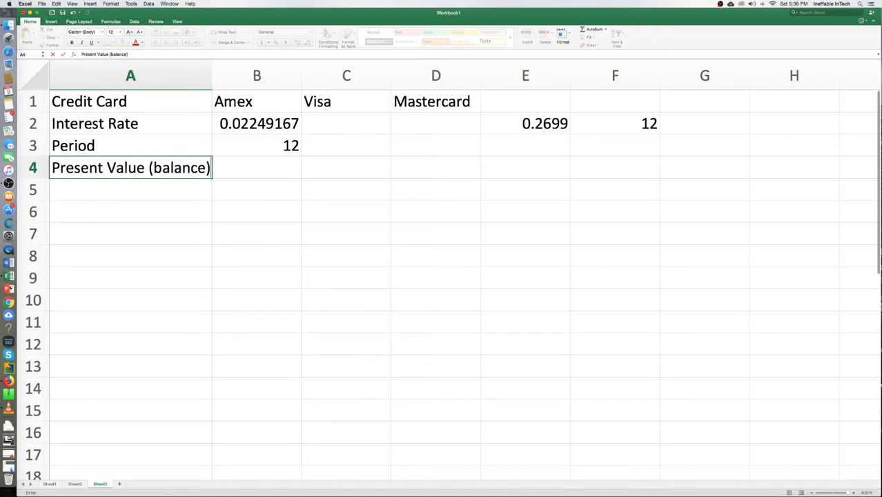
key("Tab")
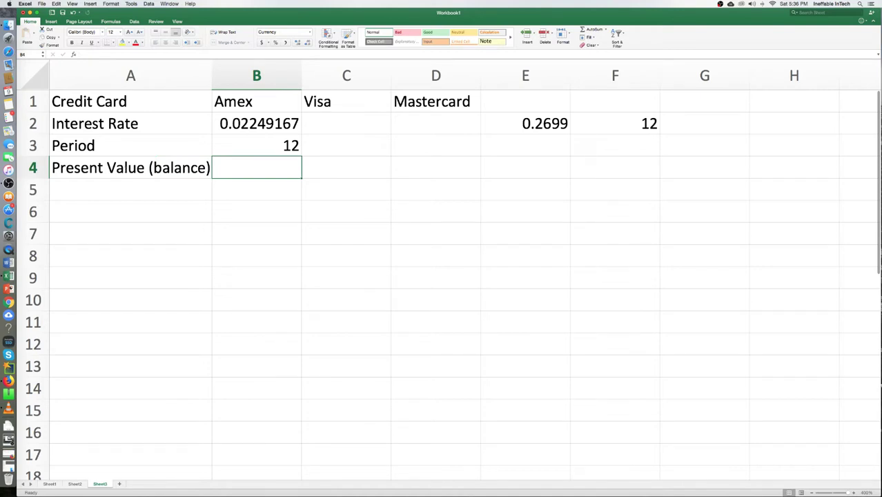
type("$7")
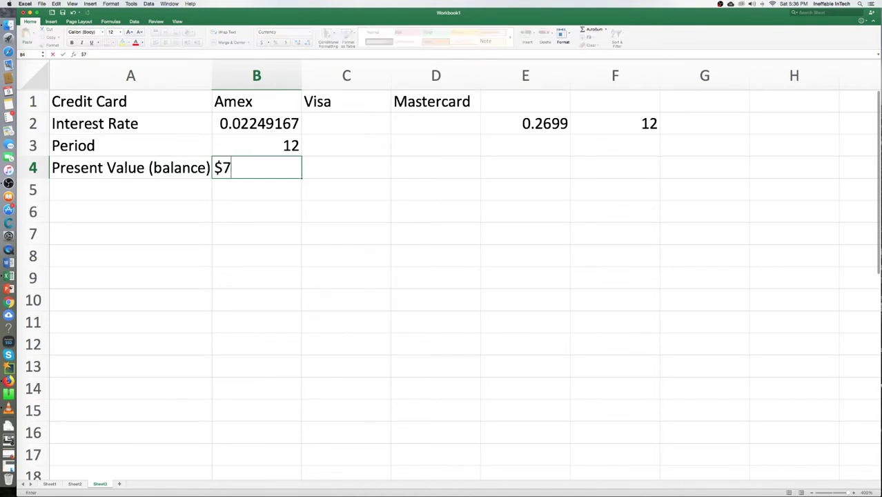
type("317.86")
left_click(181, 275)
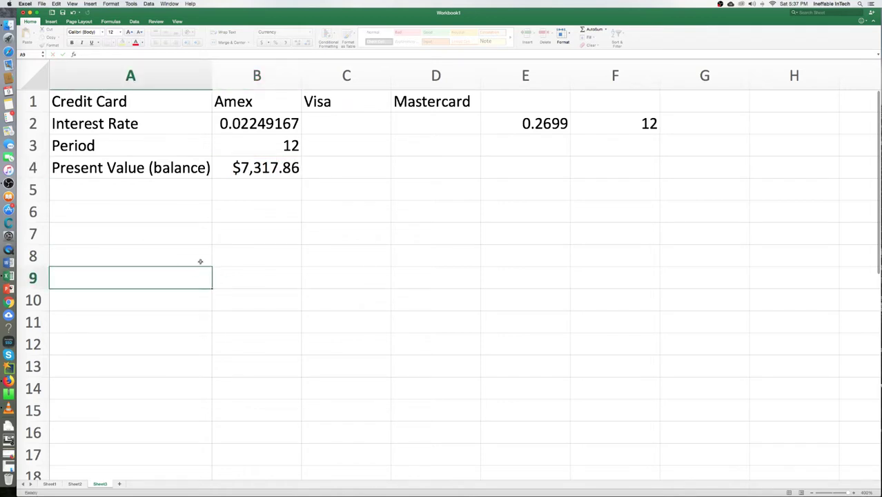
- Label A5 'Future Value' with $0 in B5
left_click(148, 190)
type("Future Value")
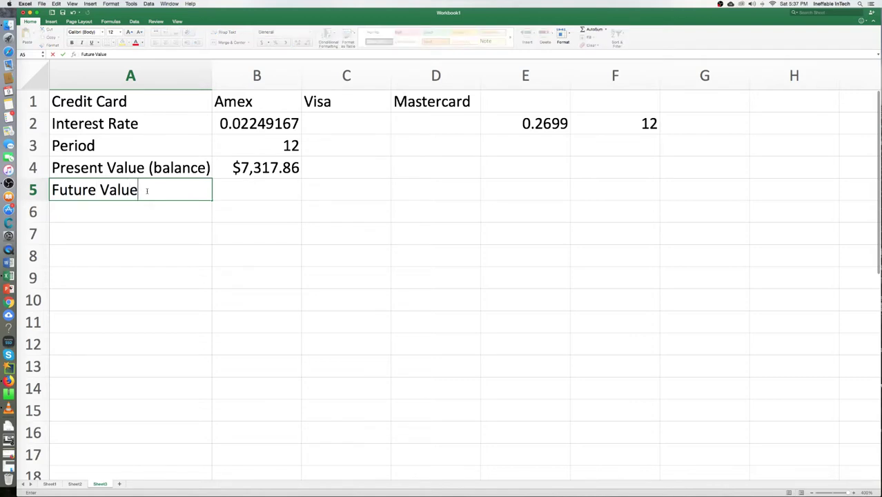
key("Tab")
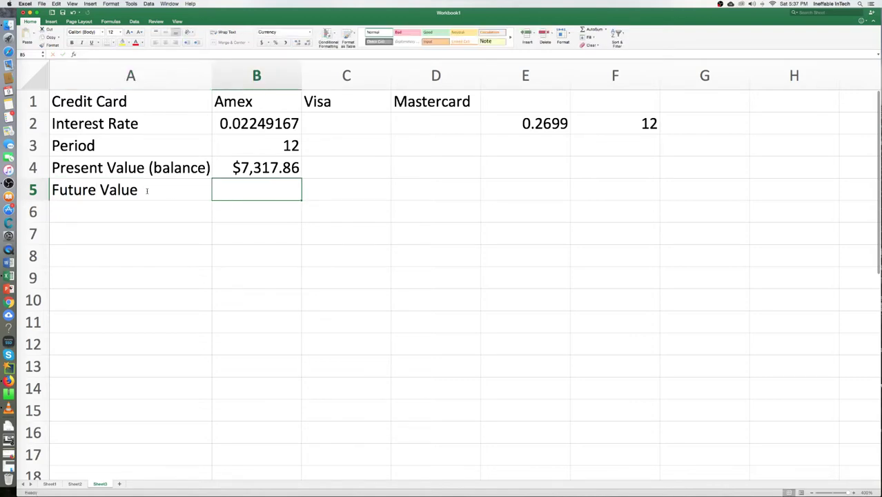
type("$0")
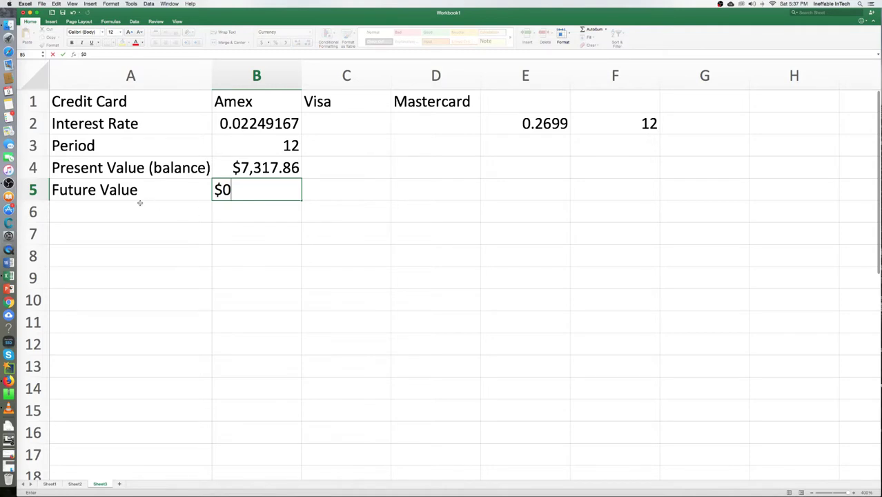
key("Return")
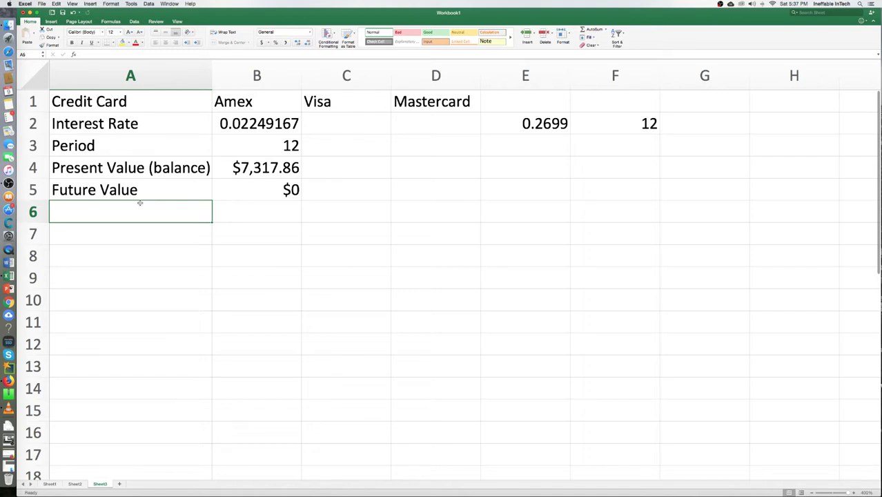
- Label A6 'Payment' and select B6 for its formula
type("Payment")
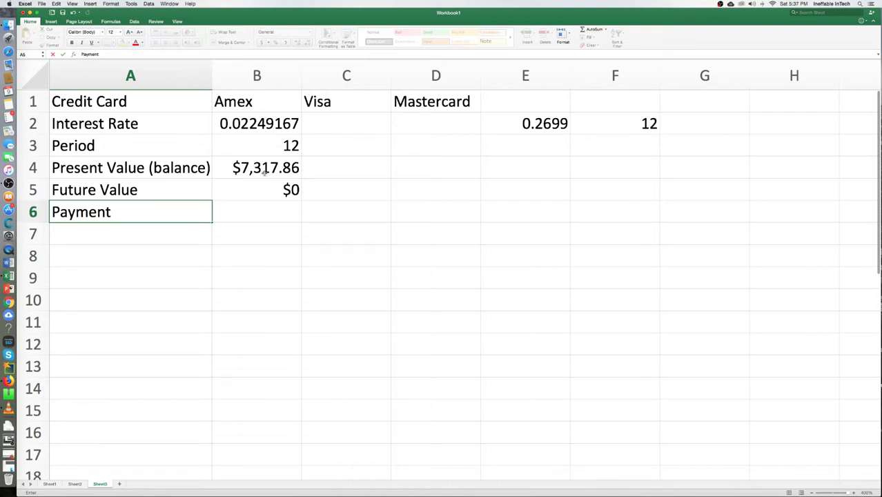
key("Escape")
left_click(263, 258)
left_click(110, 209)
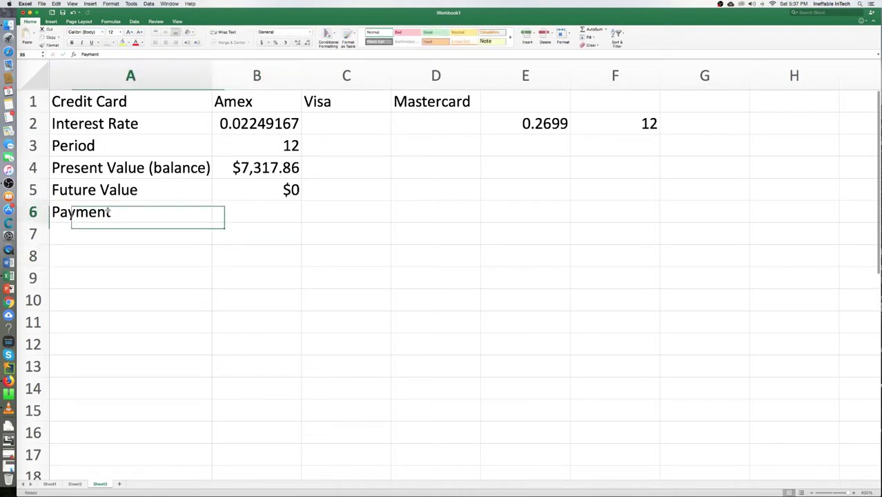
left_click(230, 212)
left_click(153, 214)
left_click(242, 210)
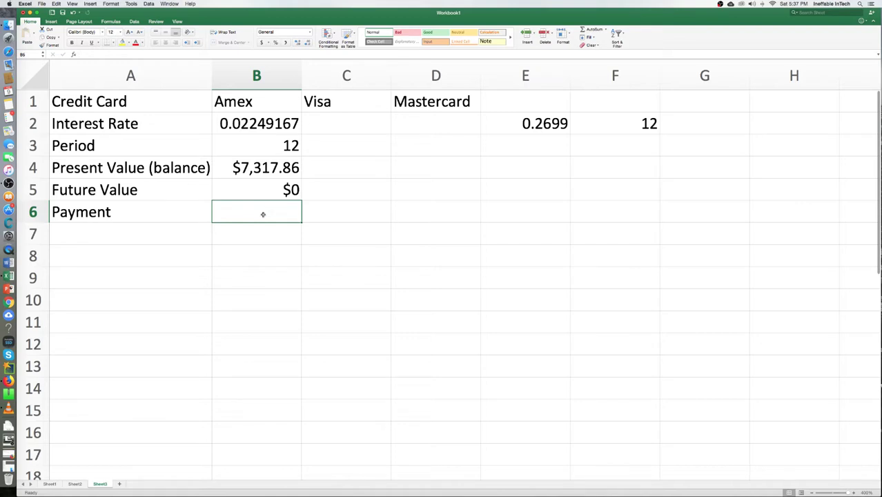
- Insert the PMT function into B6 via the Formula Builder search
left_click(74, 55)
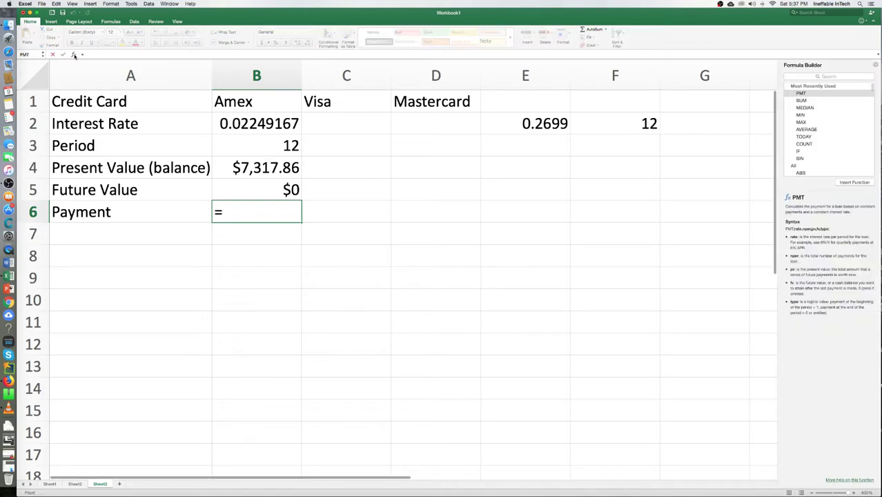
left_click(824, 76)
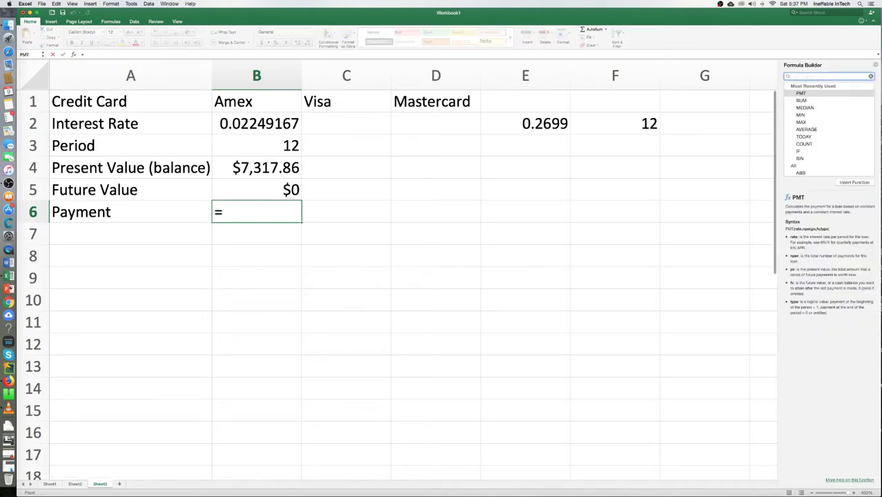
type("p")
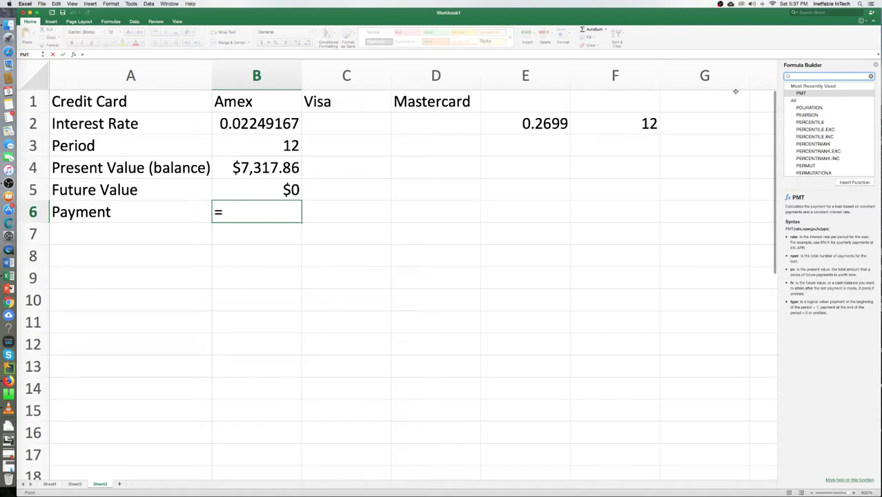
type("MT")
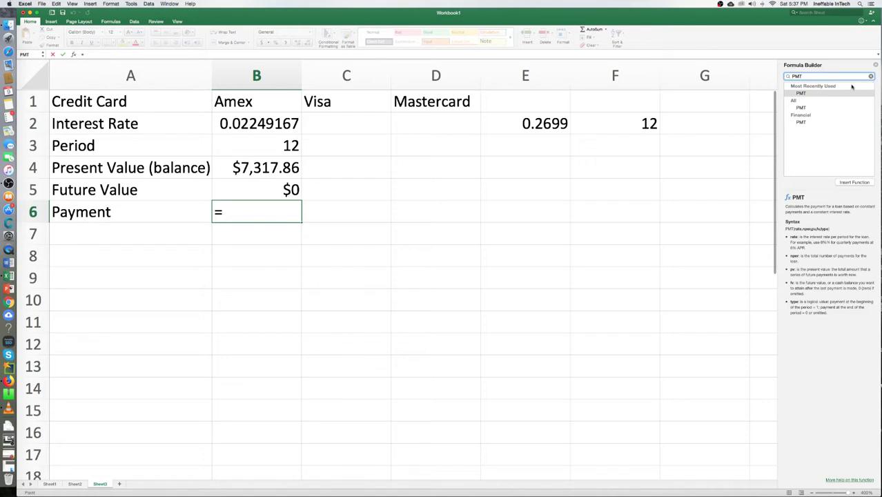
double_click(817, 94)
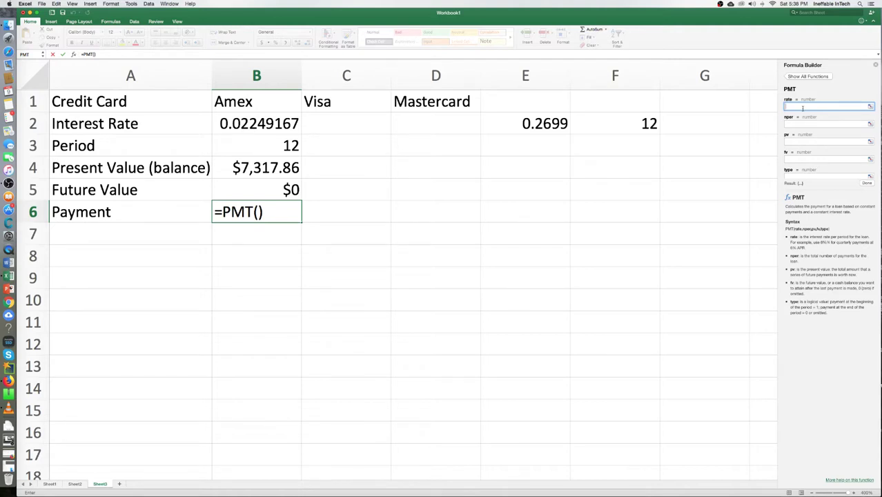
- Fill PMT with rate B2, nper B3, pv B4 and fv B5, giving -$702.61
type("b2")
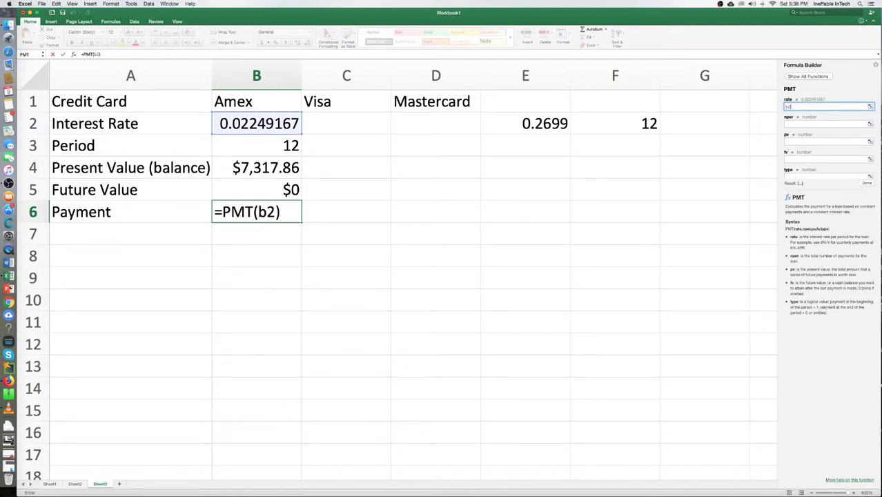
left_click(815, 123)
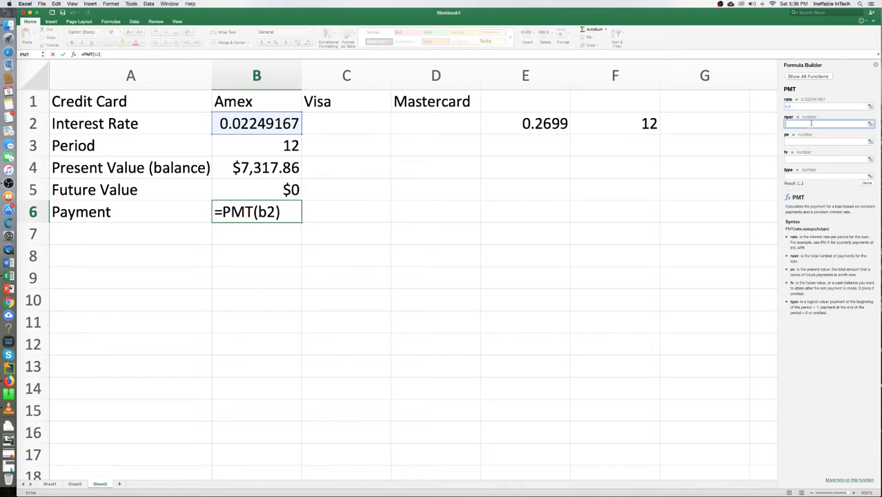
left_click(270, 146)
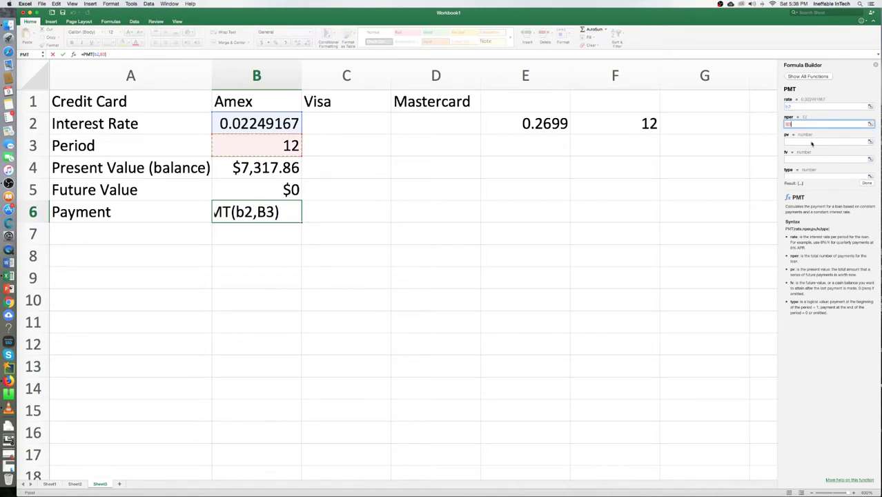
left_click(813, 142)
left_click(260, 168)
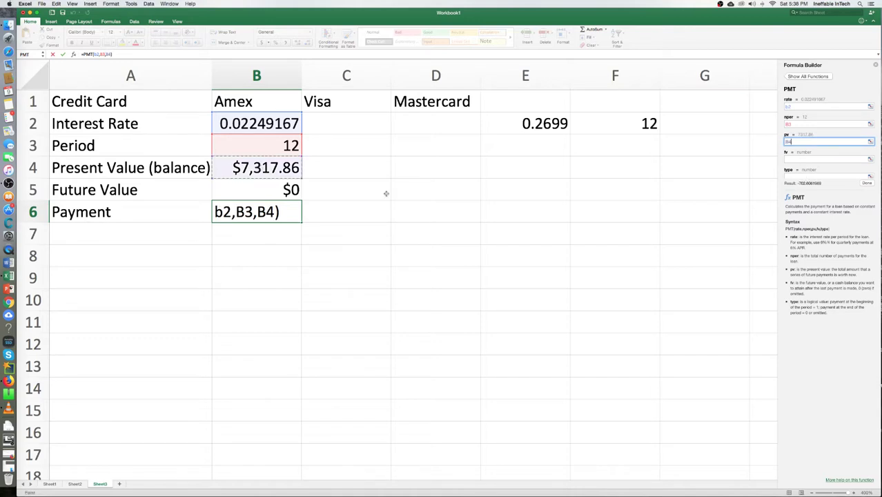
left_click(795, 159)
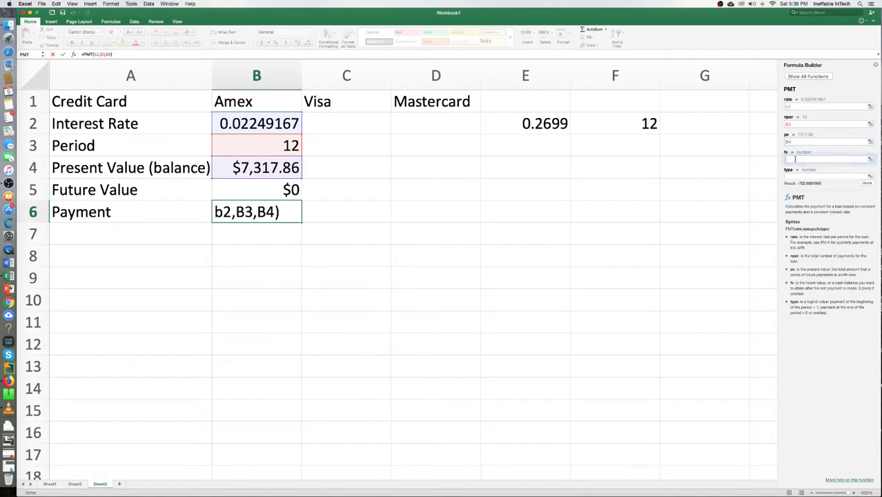
left_click(251, 190)
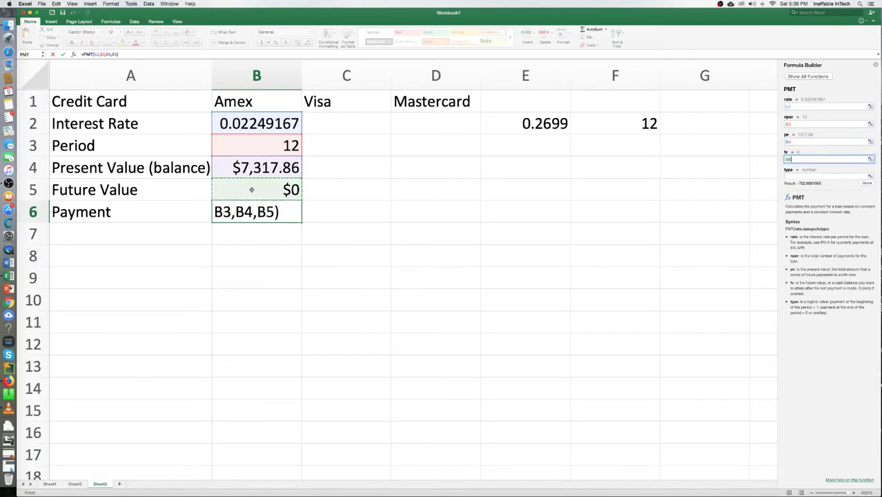
left_click(793, 175)
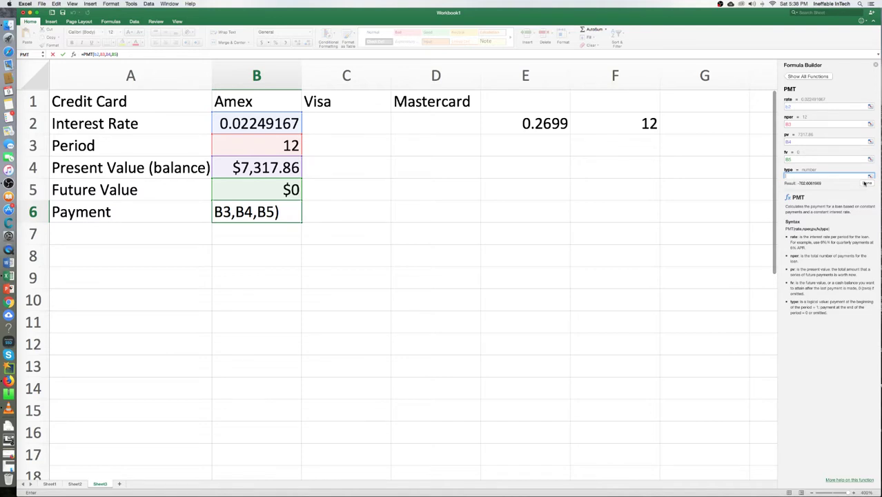
left_click(865, 182)
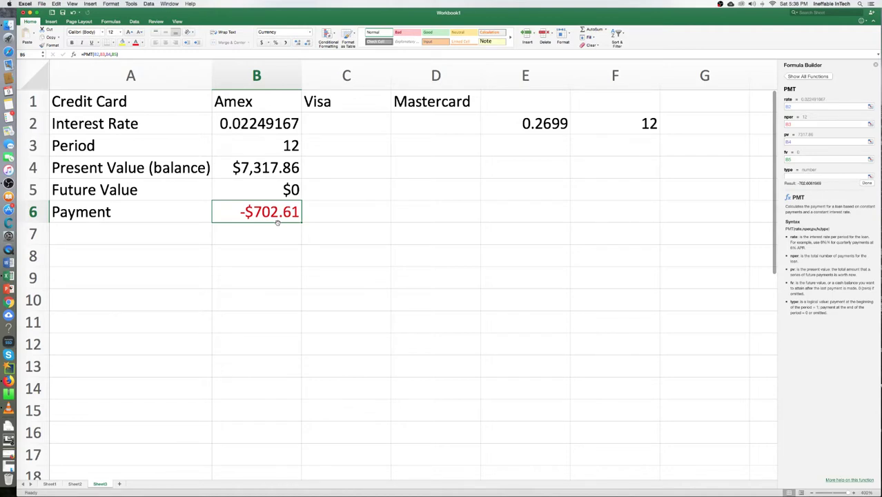
left_click(867, 183)
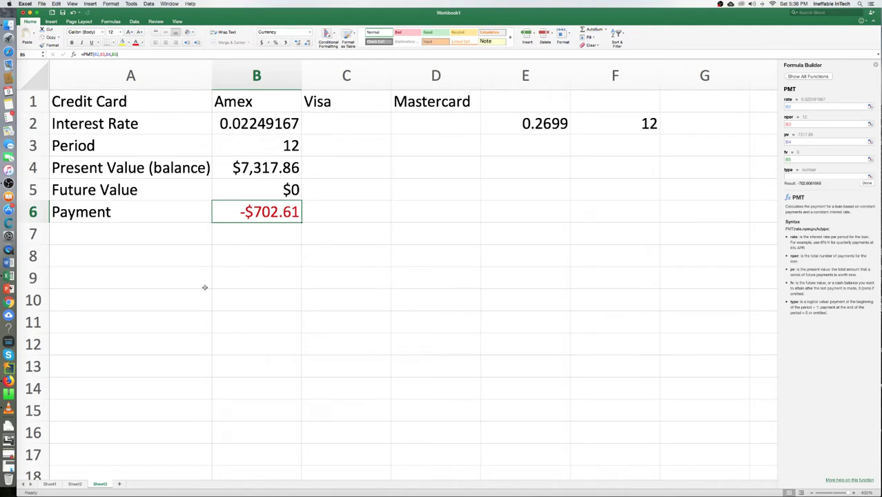
double_click(165, 261)
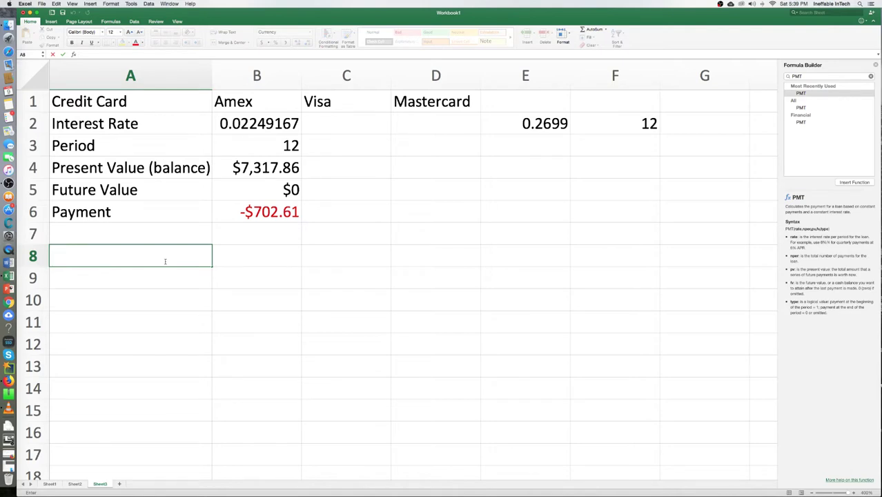
- Head A8 'Amortization Period', then enter 1 in A9 and =A9+1 in A10
type("Amortization Period")
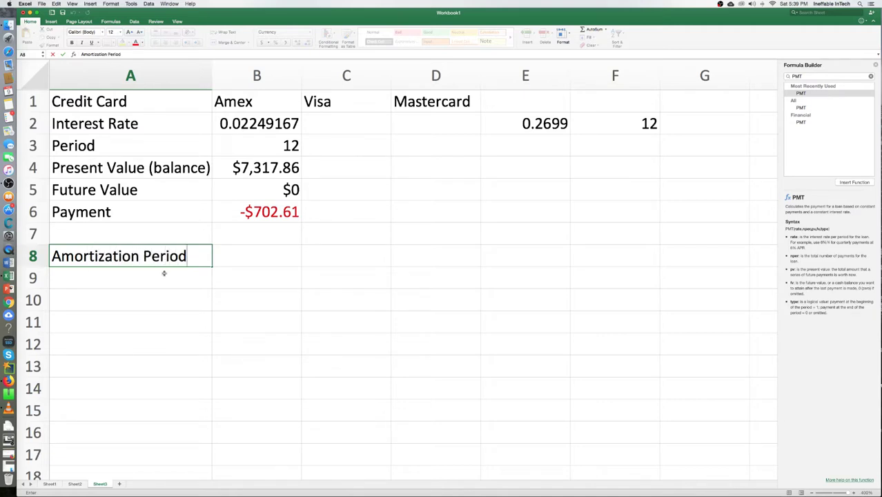
key("Return")
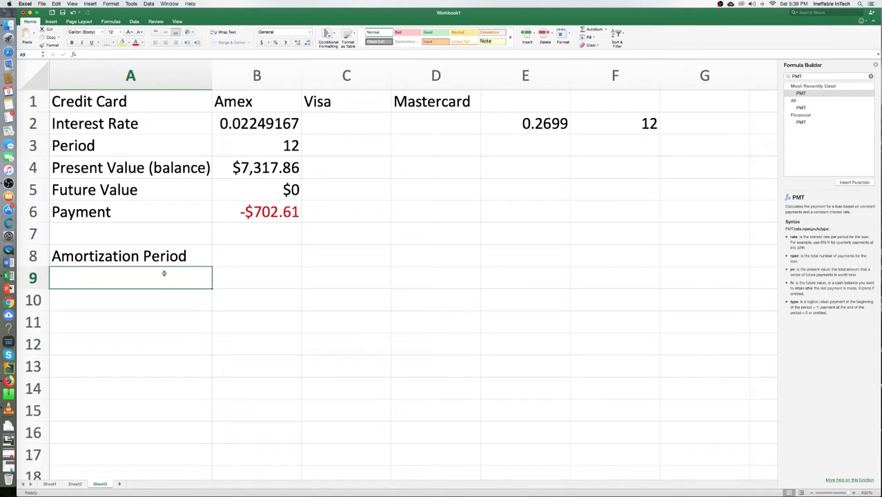
type("1")
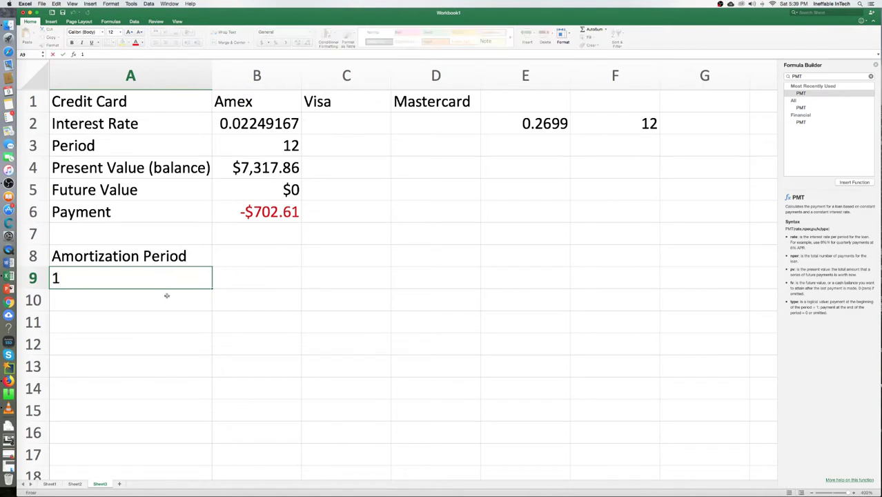
key("Return")
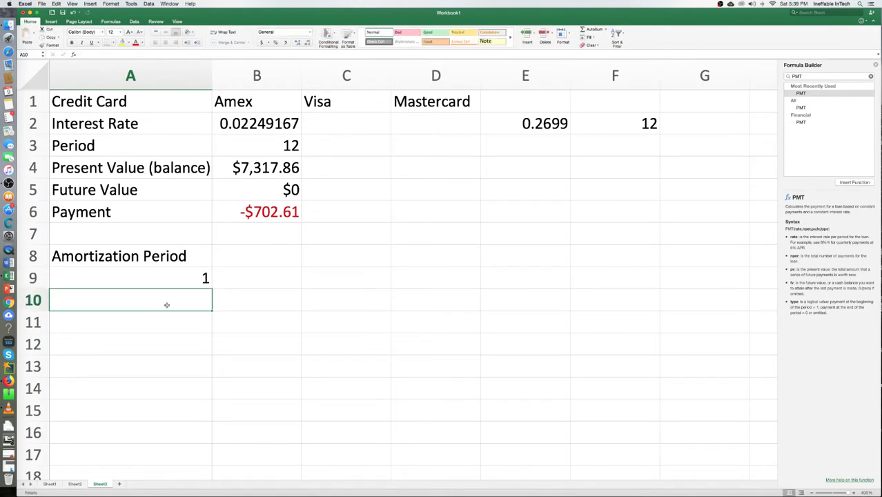
type("=")
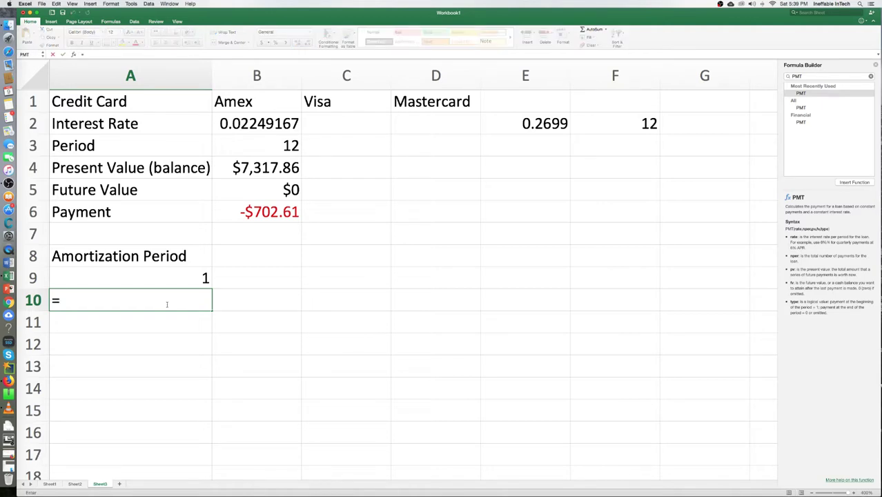
type("A9")
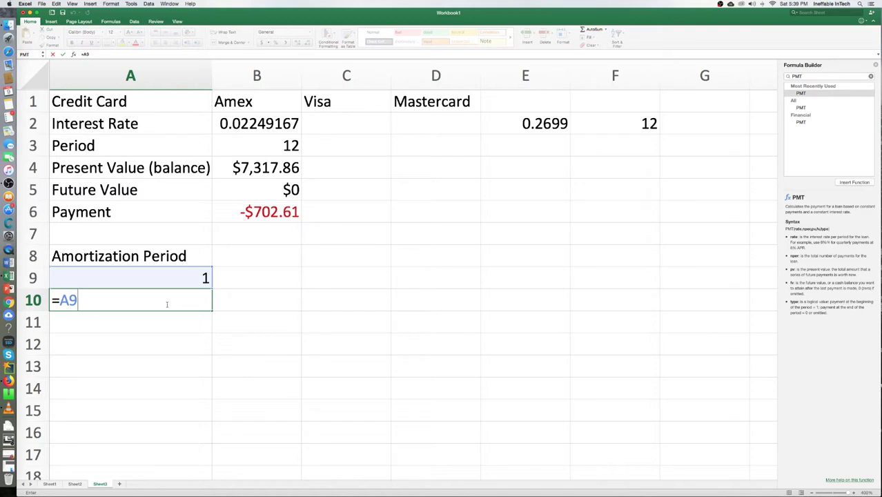
type("=")
key("BackSpace")
type("+1")
key("Return")
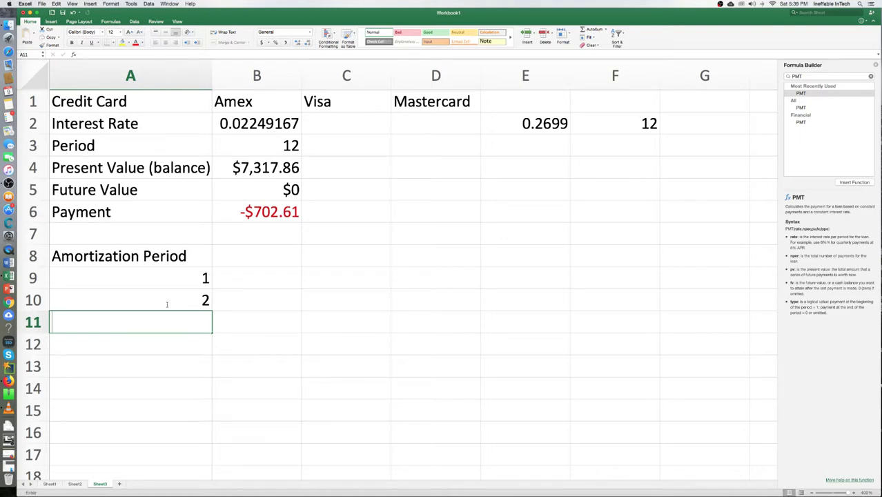
- Enter =A10+1 in A11 and fill the periods down to 13 in A21
type("+")
key("BackSpace")
type("=a")
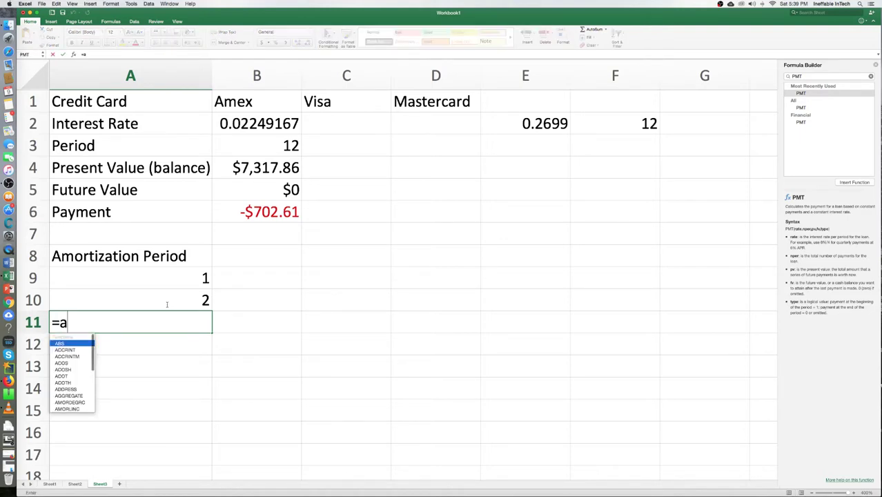
type("10")
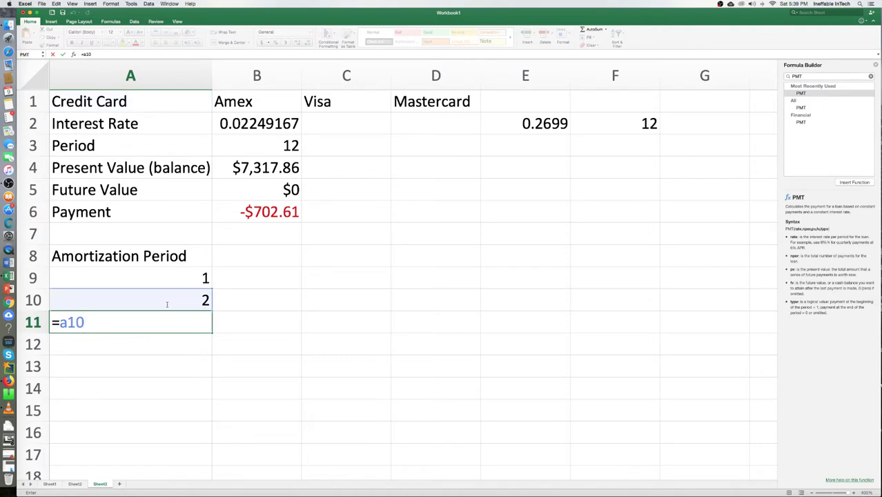
type("+")
type("1")
key("Return")
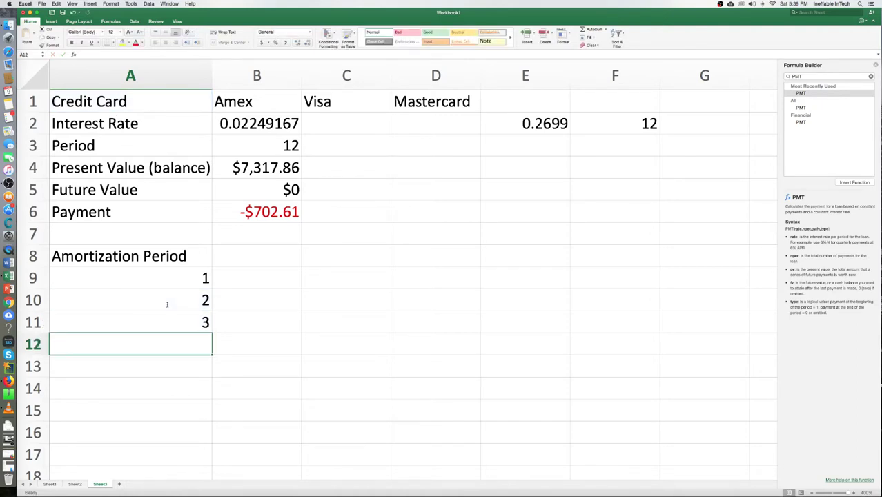
left_click_drag(167, 304, 178, 372)
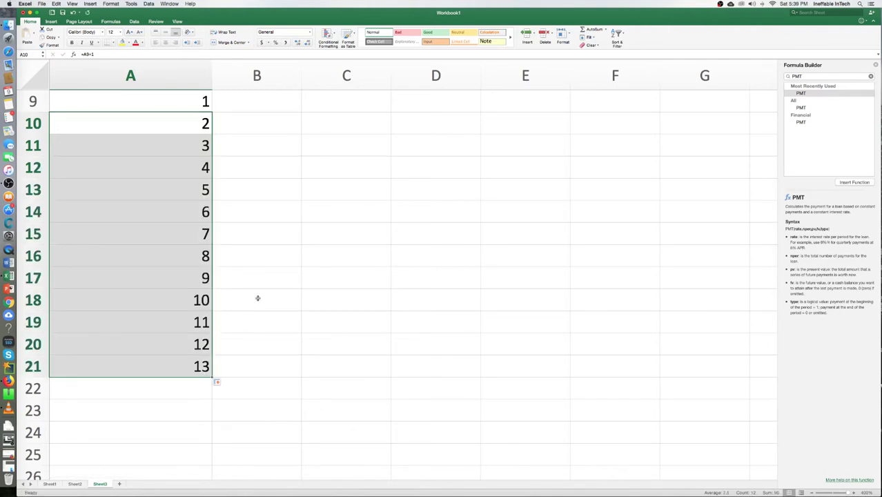
scroll(258, 296, "up", 4)
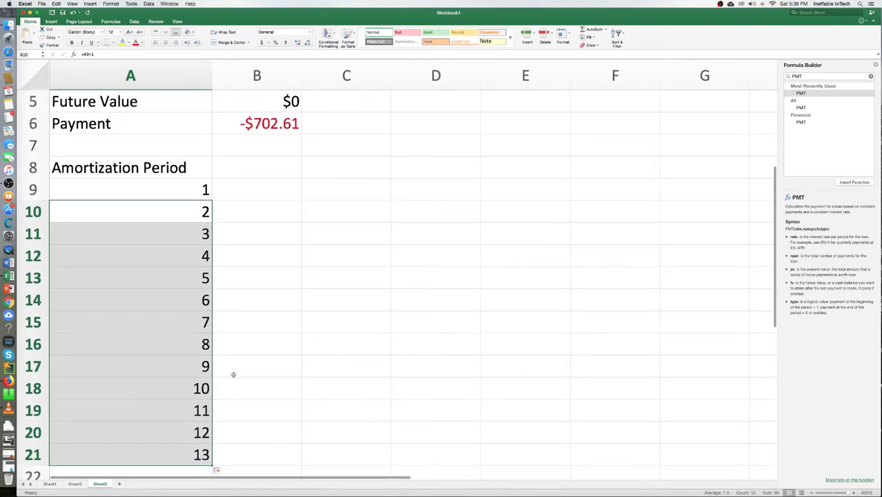
left_click(241, 199)
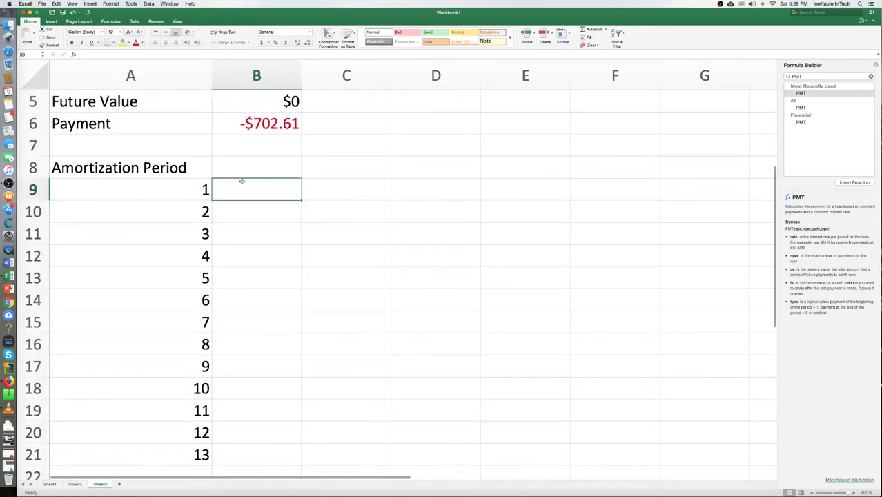
scroll(244, 179, "up", 4)
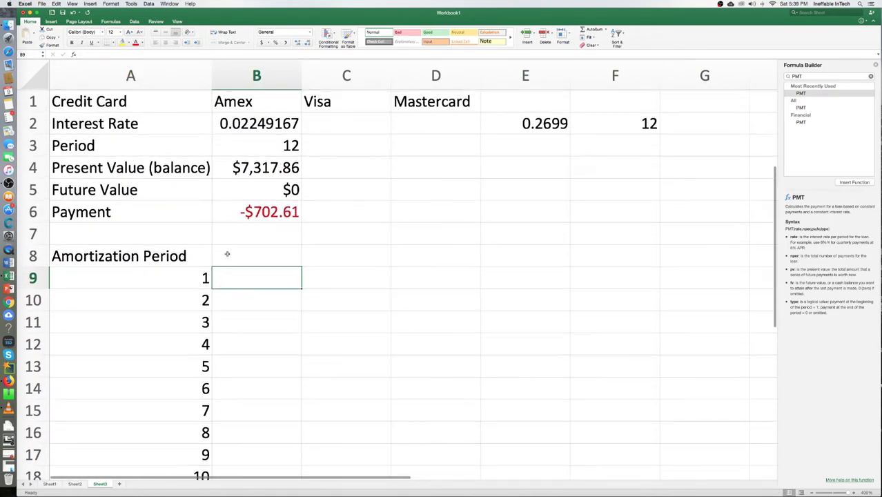
- Enter the heading Opening Balance in B8 and autofit column B
left_click(227, 254)
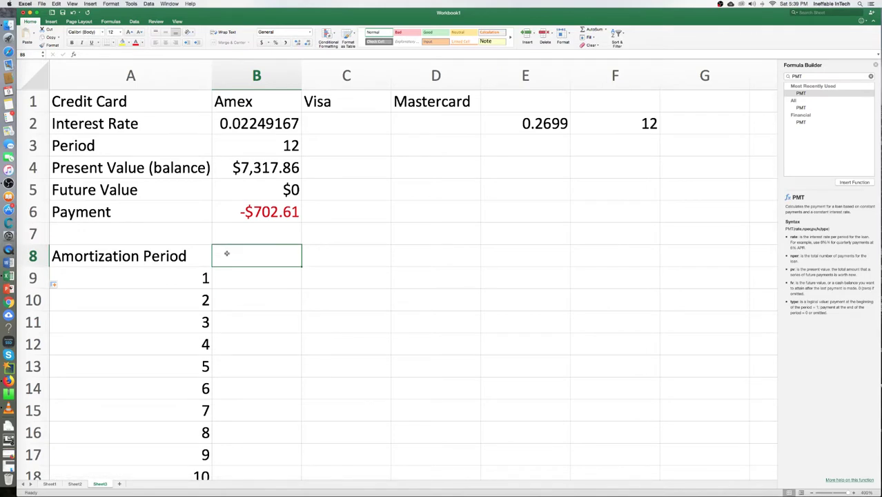
type("Payment")
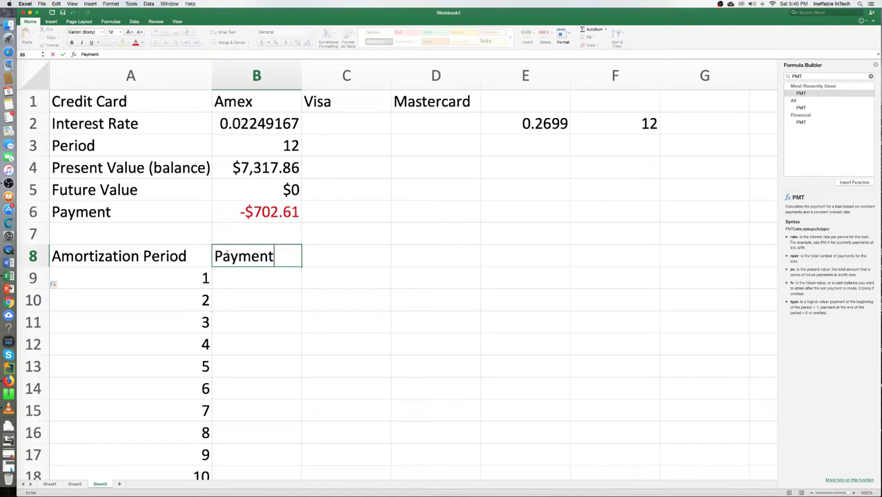
key("BackSpace")
key("BackSpace")
key("BackSpace")
key("BackSpace")
key("BackSpace")
key("BackSpace")
key("BackSpace")
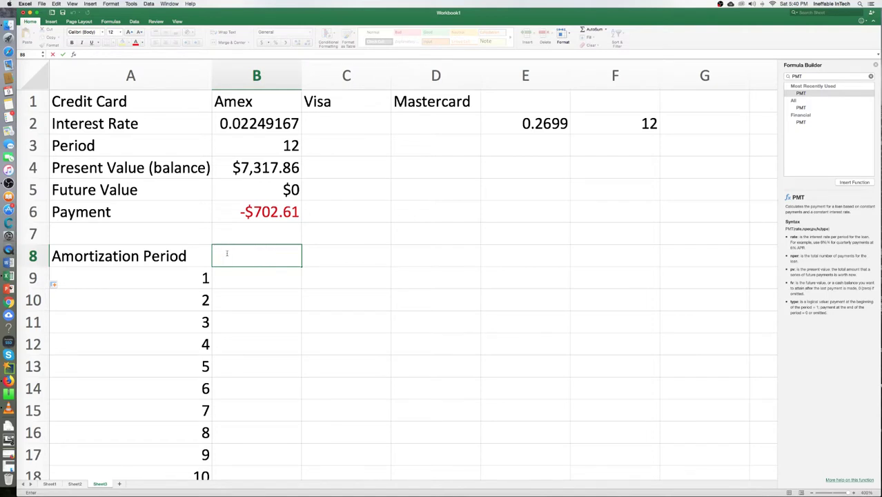
type("Opening Balance")
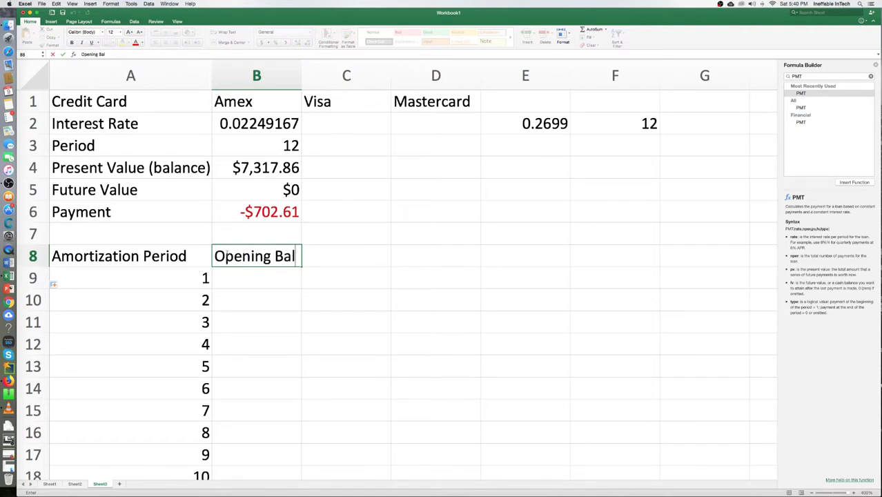
left_click(314, 331)
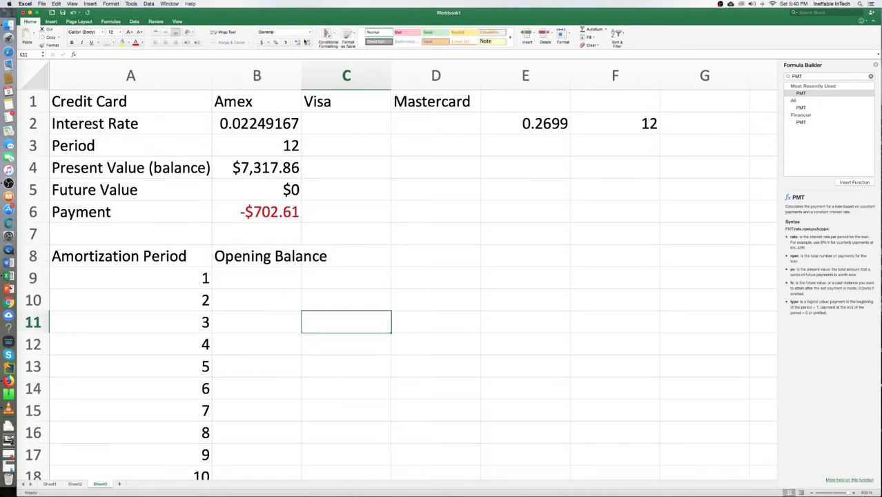
double_click(302, 81)
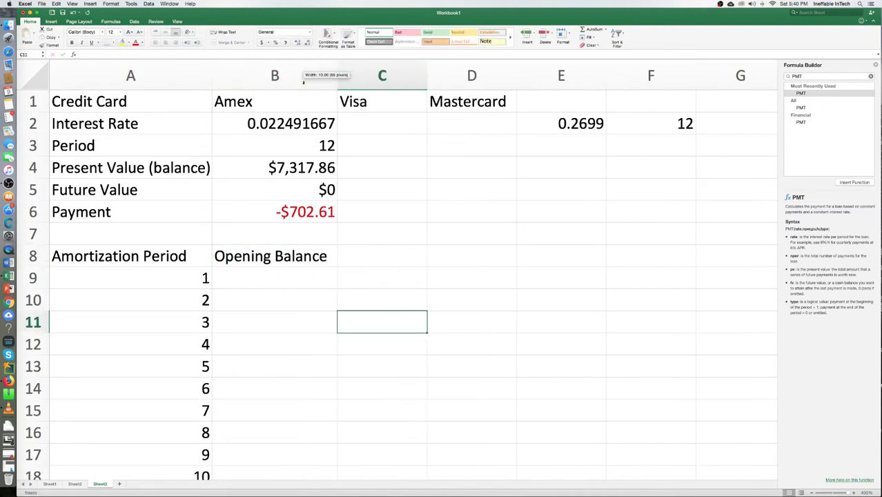
- Add the headings Payment, Interest, Principal and Ending Balance across C8 to F8
left_click(375, 251)
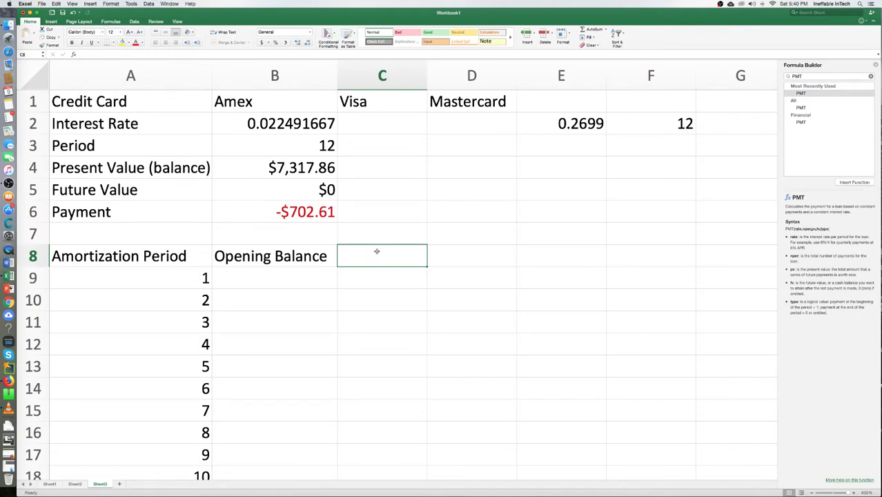
type("Payment")
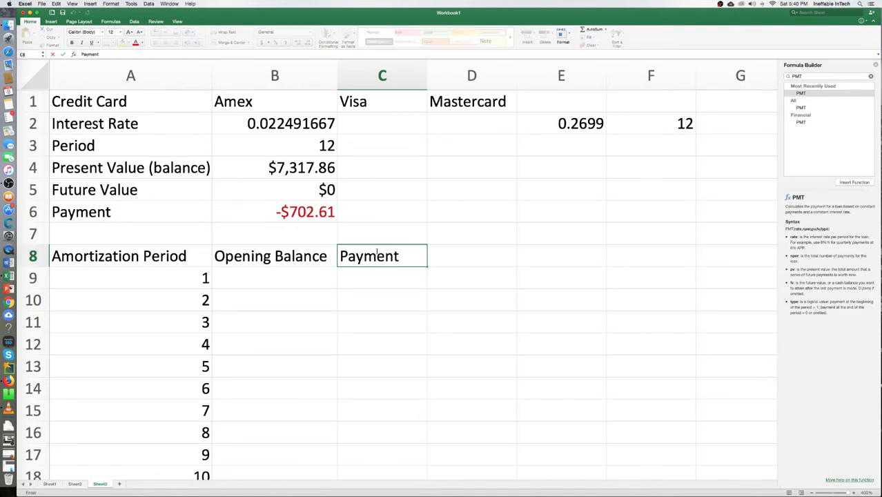
left_click(444, 255)
type("Interest")
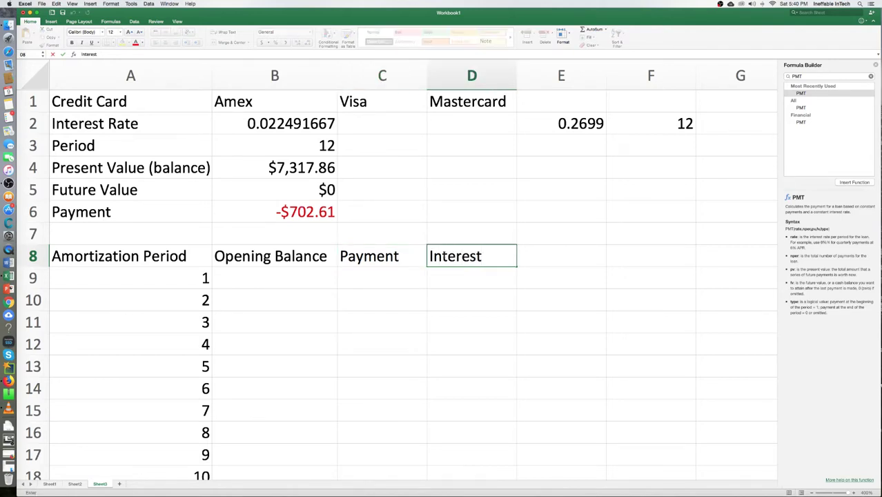
left_click(553, 256)
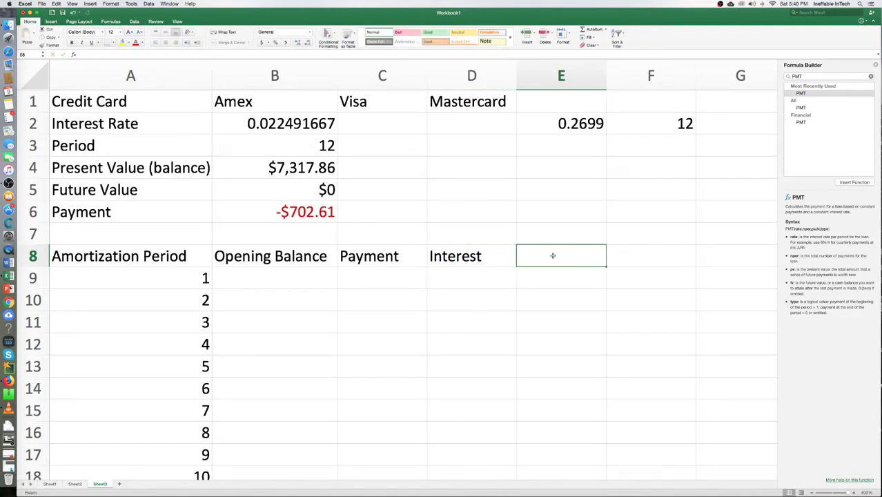
type("Pri")
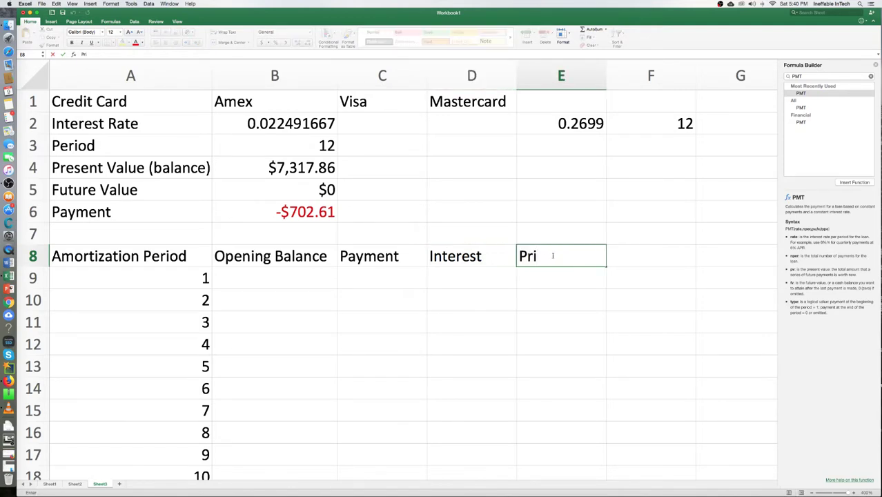
type("ncipal")
left_click(656, 258)
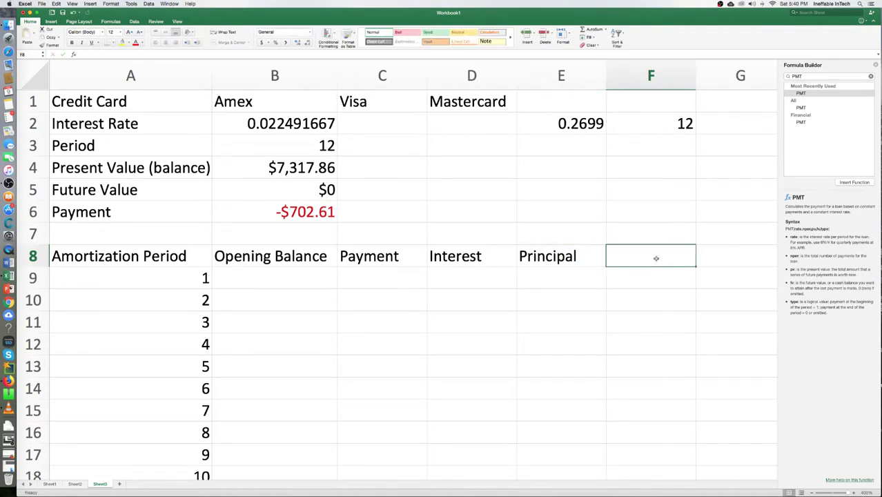
type("Ending Balance")
left_click(593, 303)
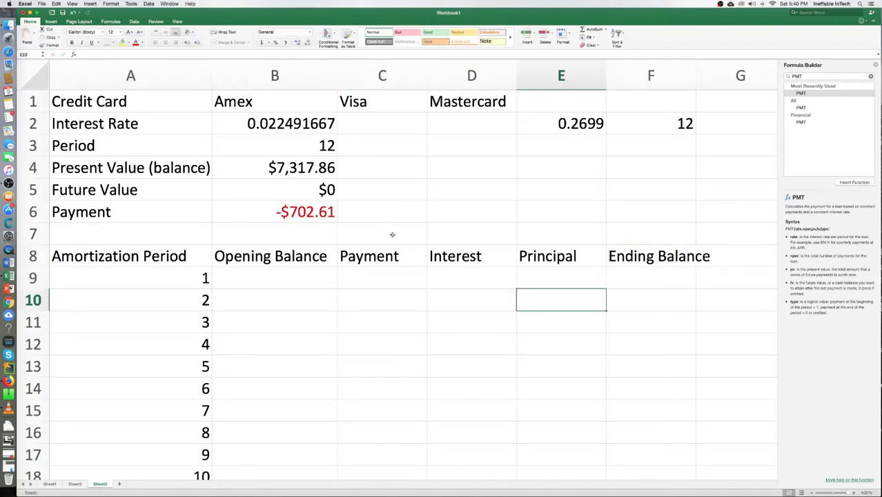
left_click(265, 282)
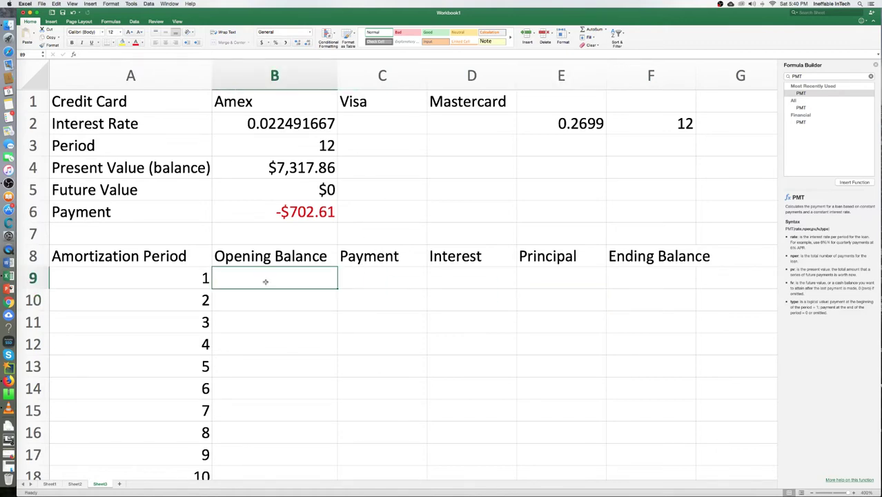
type("=")
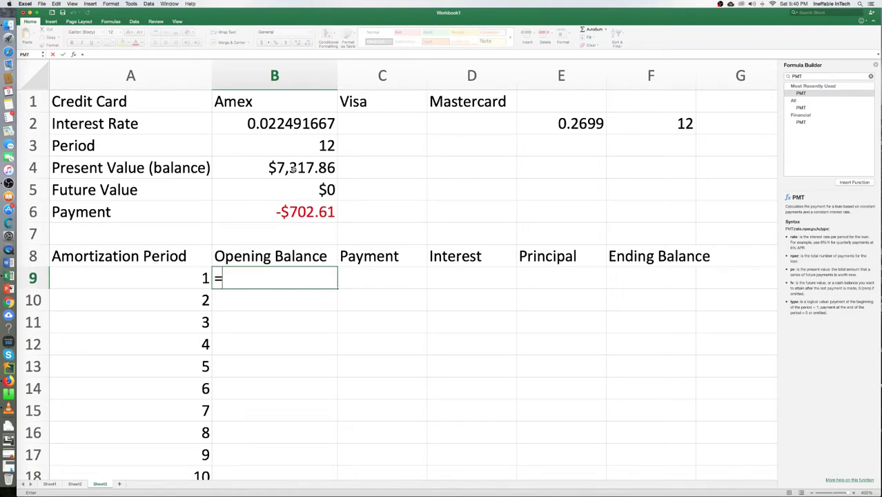
- Set B9 to =B4 ($7,317.86) and C9 to the negated payment =-B6
left_click(293, 170)
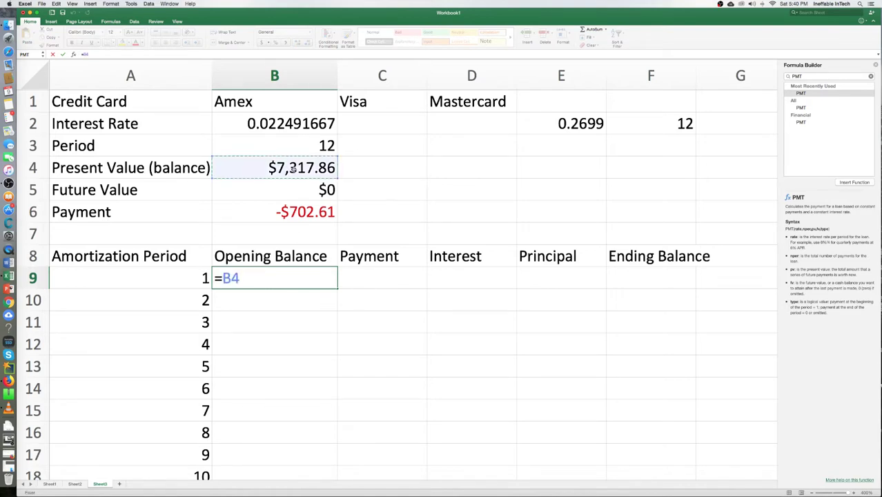
key("Return")
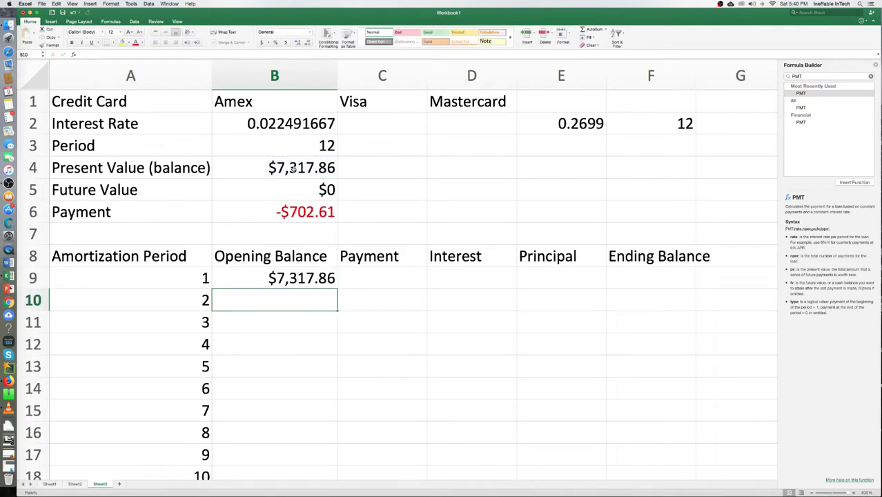
left_click(381, 276)
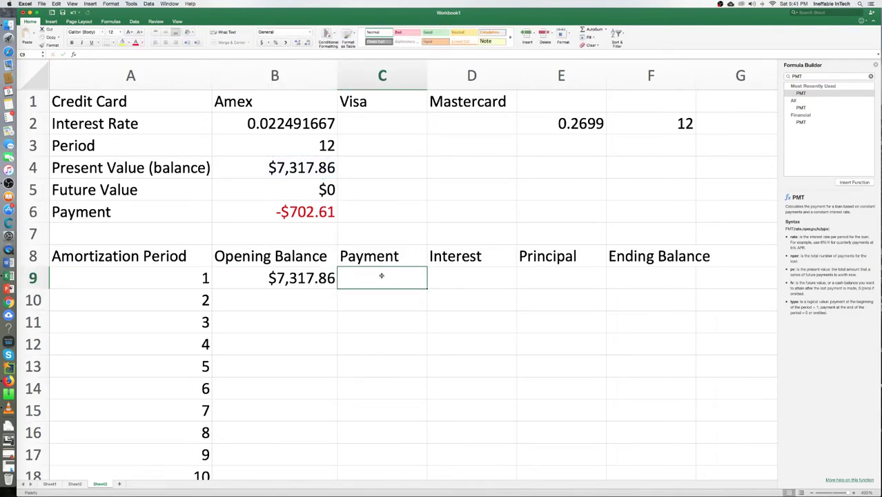
type("=")
left_click(313, 211)
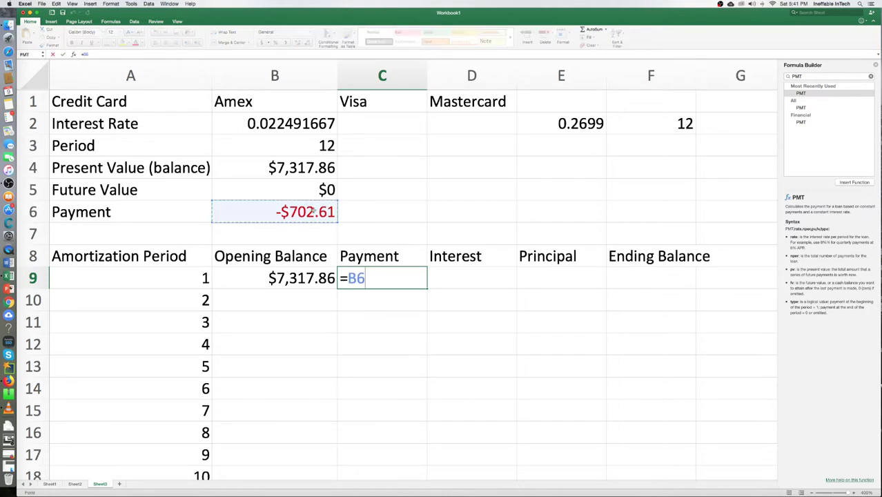
key("Return")
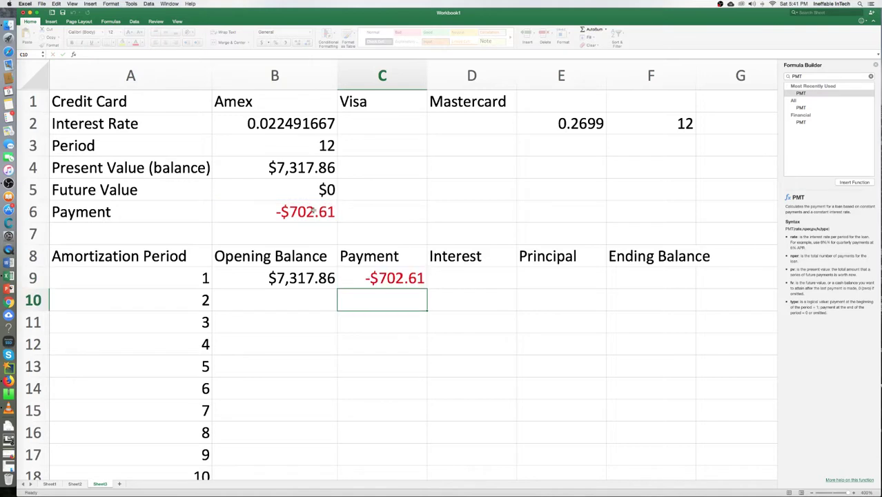
left_click(382, 278)
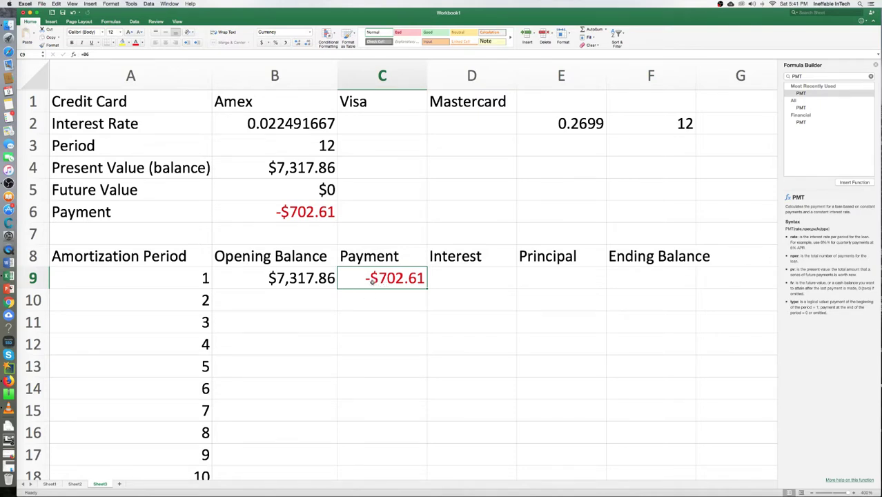
left_click(86, 55)
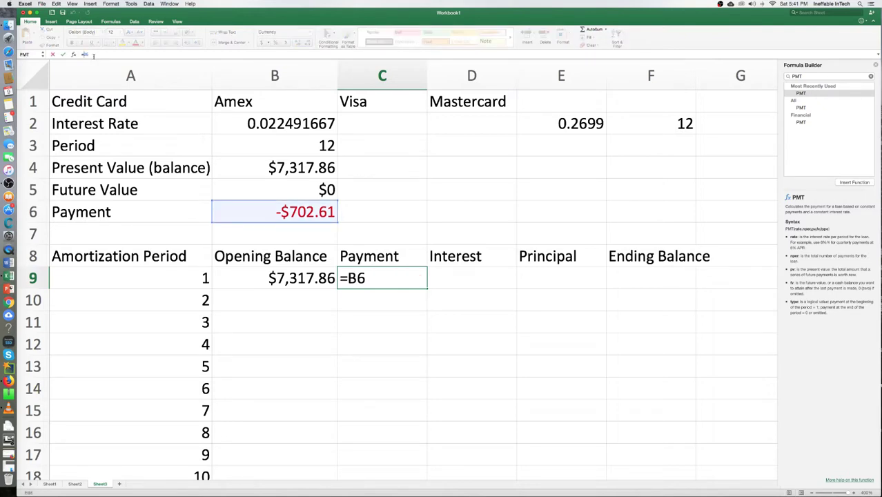
type("-")
key("Return")
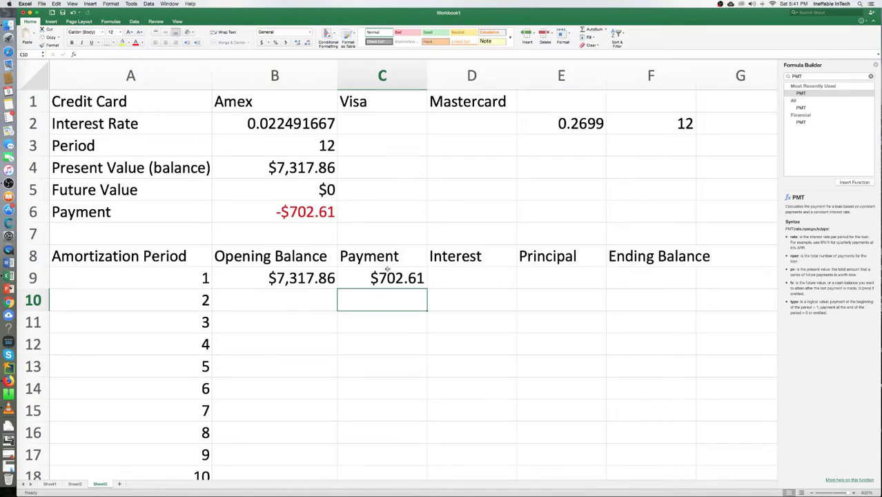
- Change C9 to =-$B$6 and fill it down to C20, showing $702.61
mouse_move(400, 276)
left_mouse_down()
mouse_move(398, 476)
mouse_move(394, 275)
left_mouse_up()
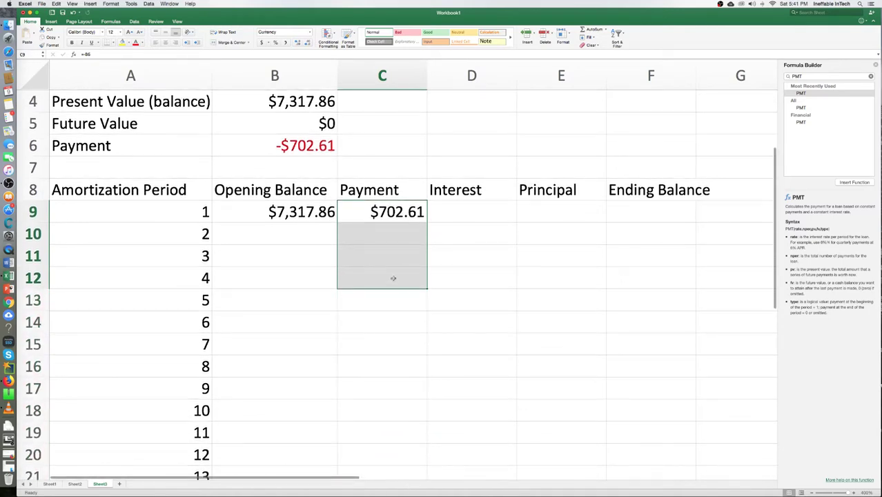
scroll(395, 276, "up", 3)
left_click(318, 216)
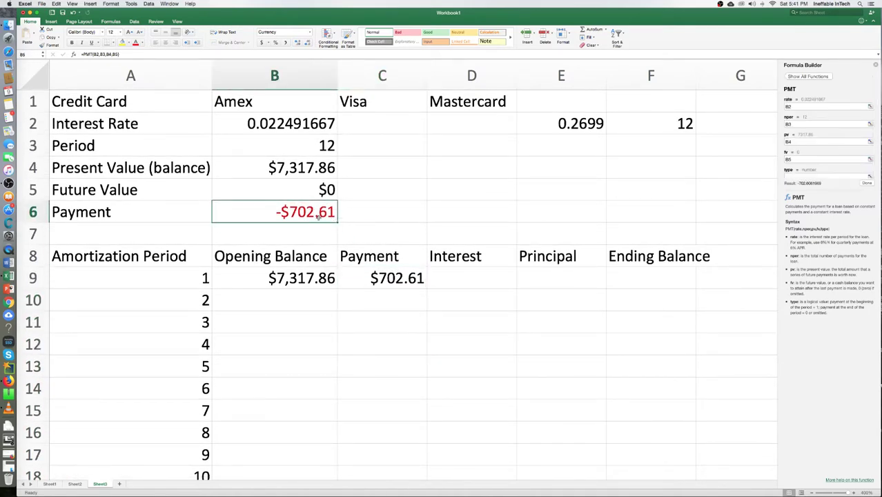
left_click_drag(386, 280, 391, 394)
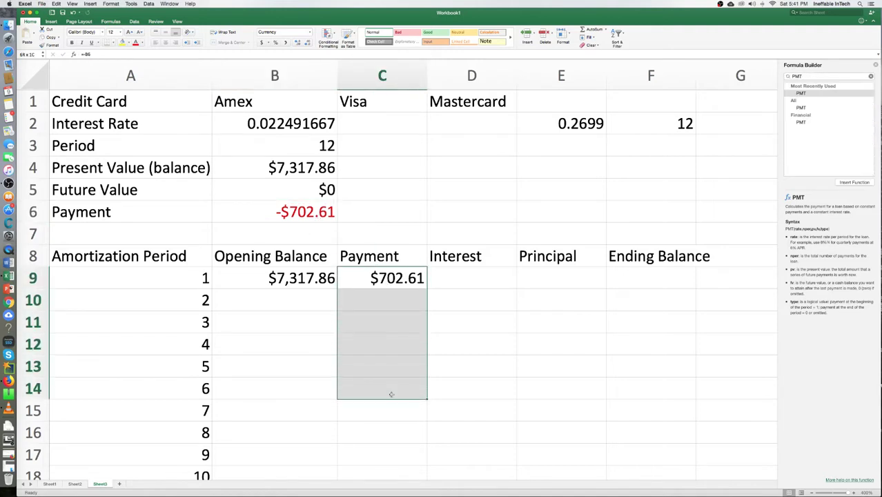
left_click(380, 276)
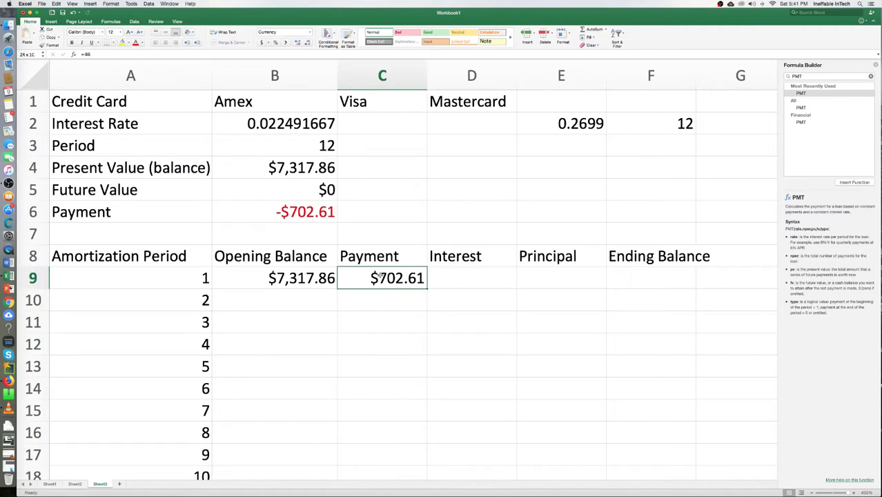
left_click_drag(379, 282, 381, 318)
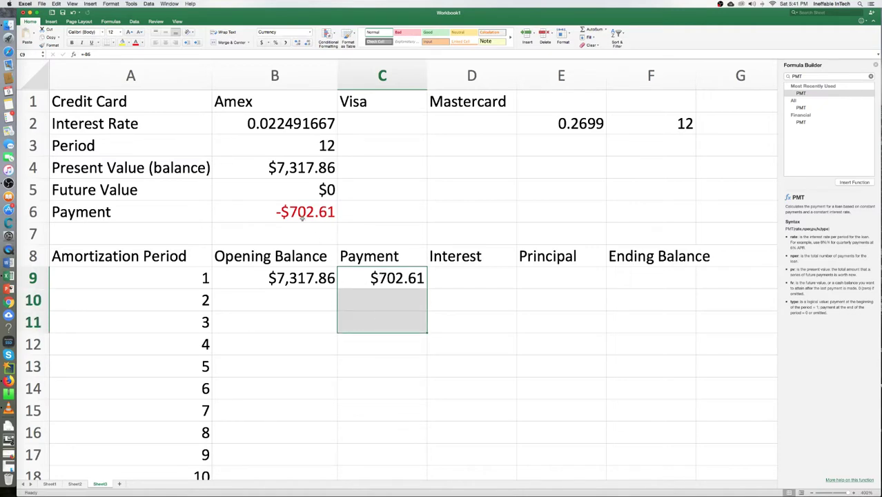
left_click(85, 54)
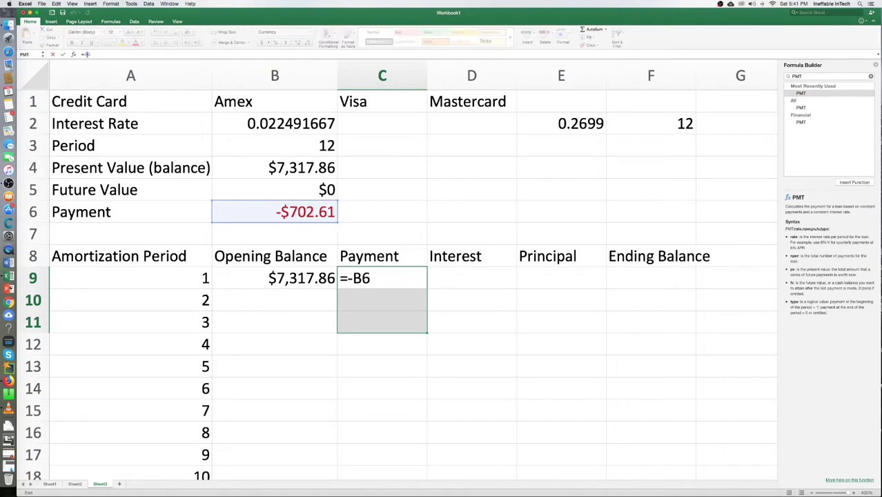
type("$B$")
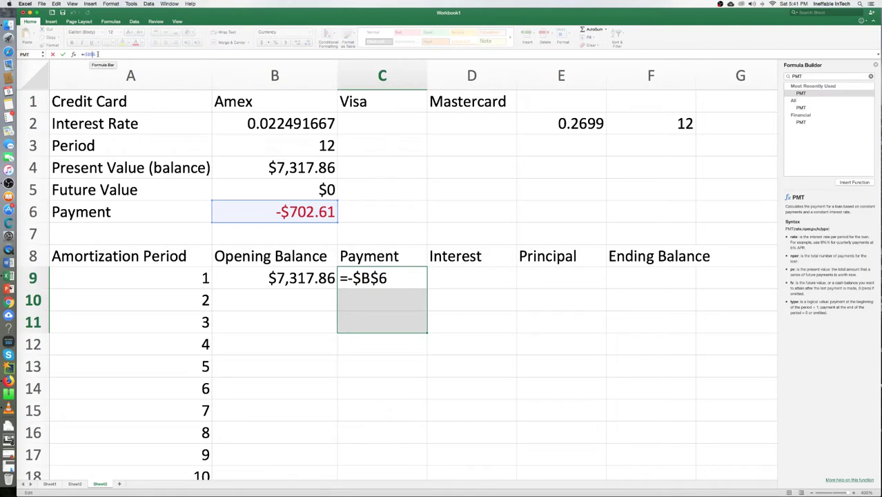
key("Return")
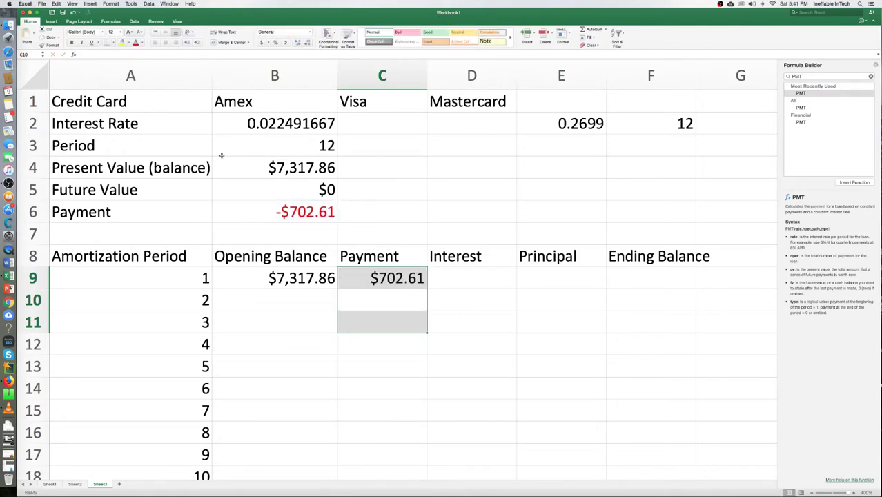
left_click(444, 380)
left_click(384, 278)
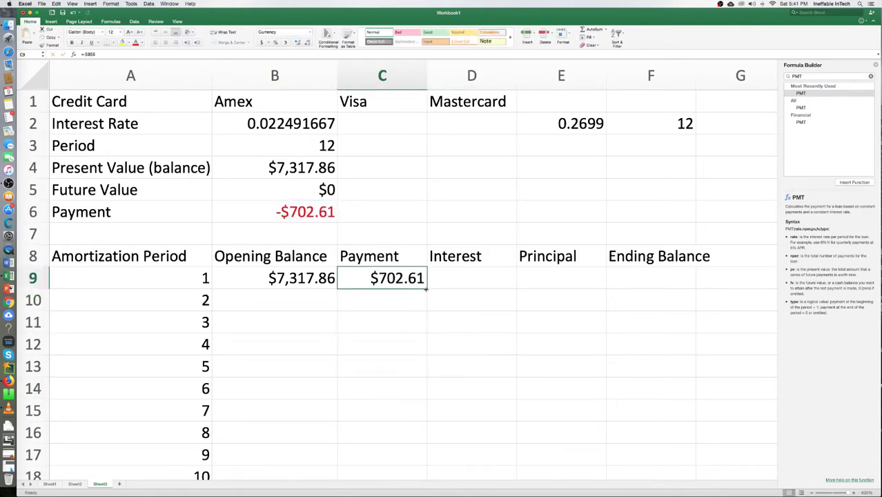
left_click_drag(426, 291, 394, 442)
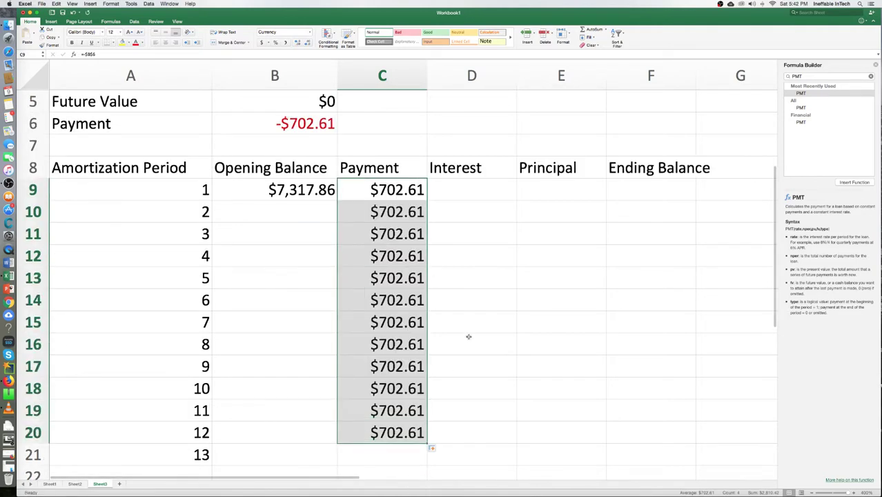
scroll(468, 336, "up", 1)
- Enter =B9*$B$2 in D9 for period 1 interest of $164.59
left_click(477, 213)
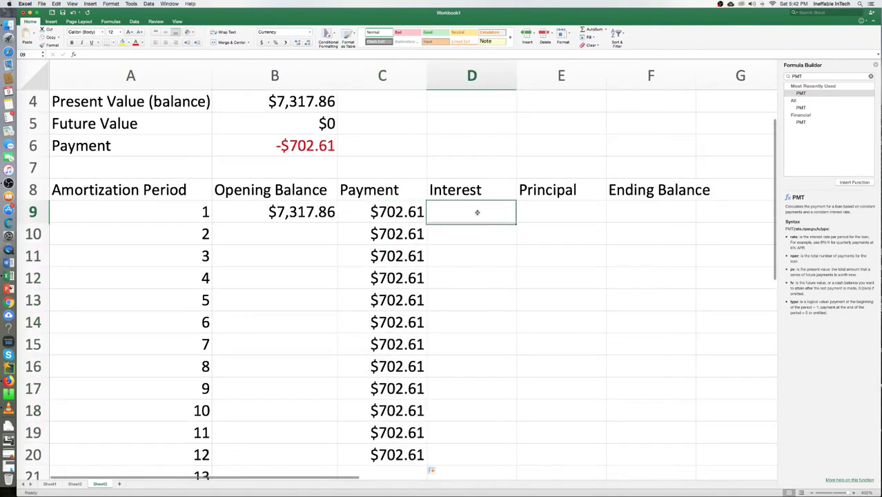
scroll(477, 213, "up", 3)
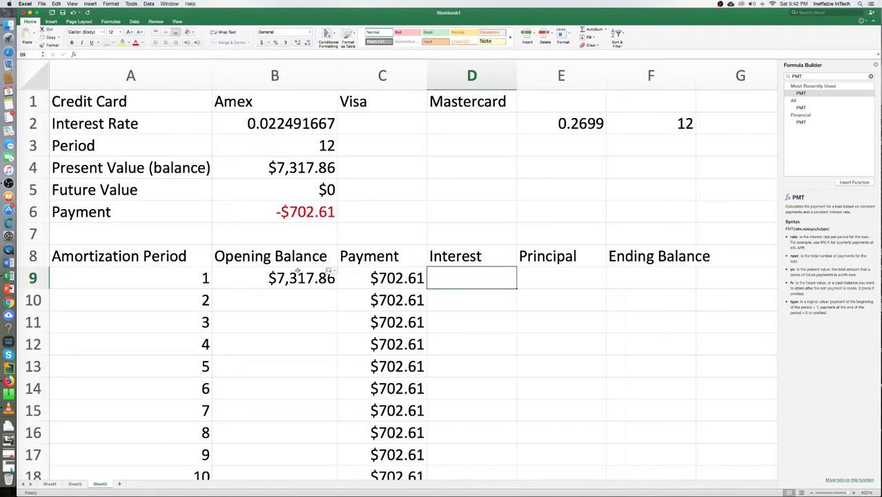
type("=")
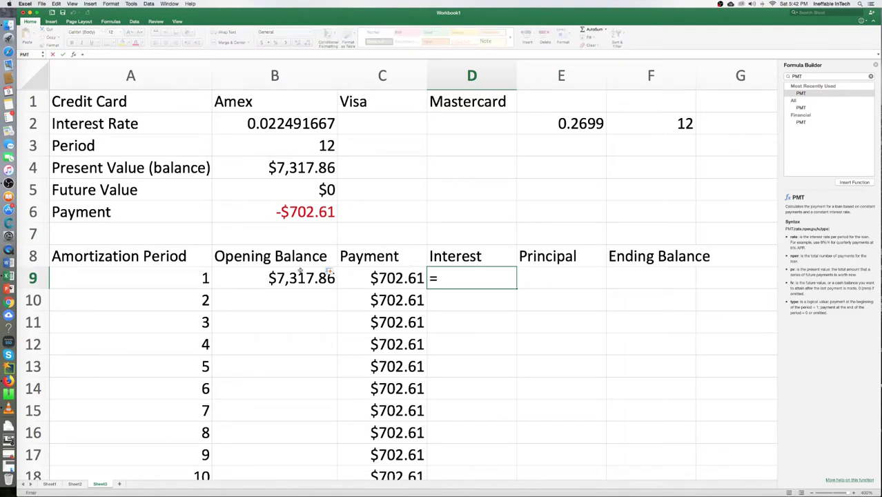
scroll(300, 275, "right", 1)
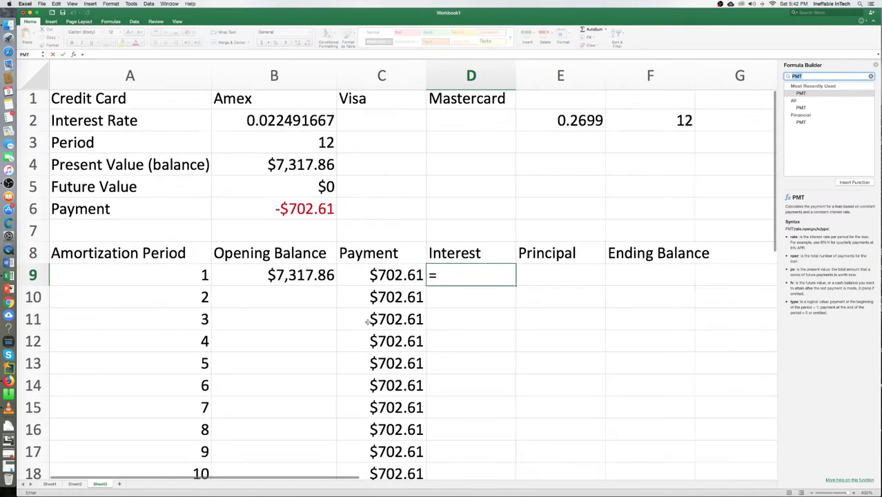
scroll(354, 276, "up", 1)
left_click(292, 275)
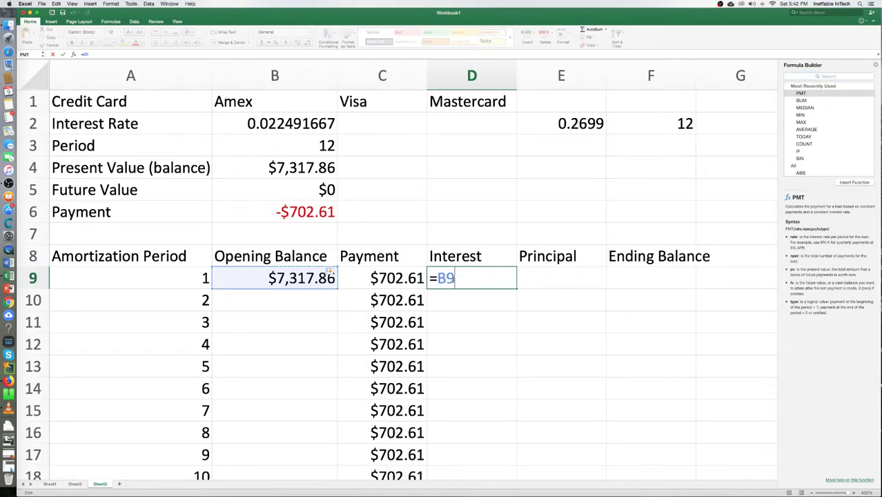
type("*")
type("$b$")
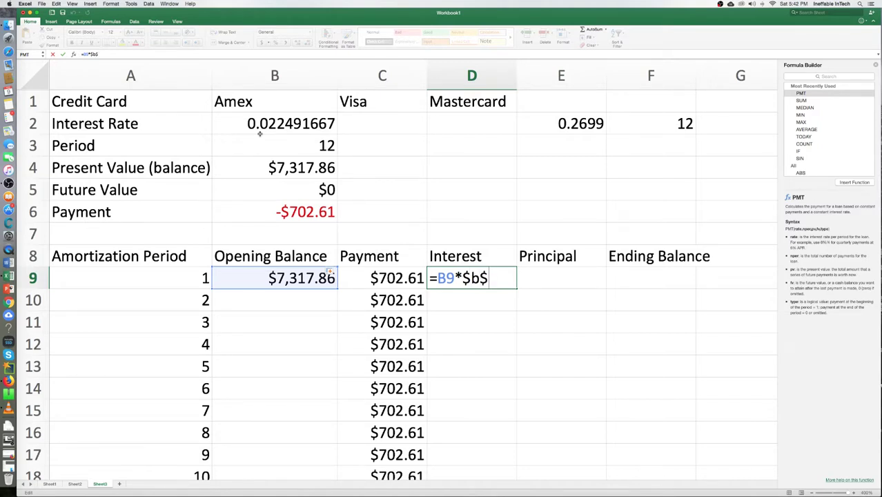
type("2")
key("Return")
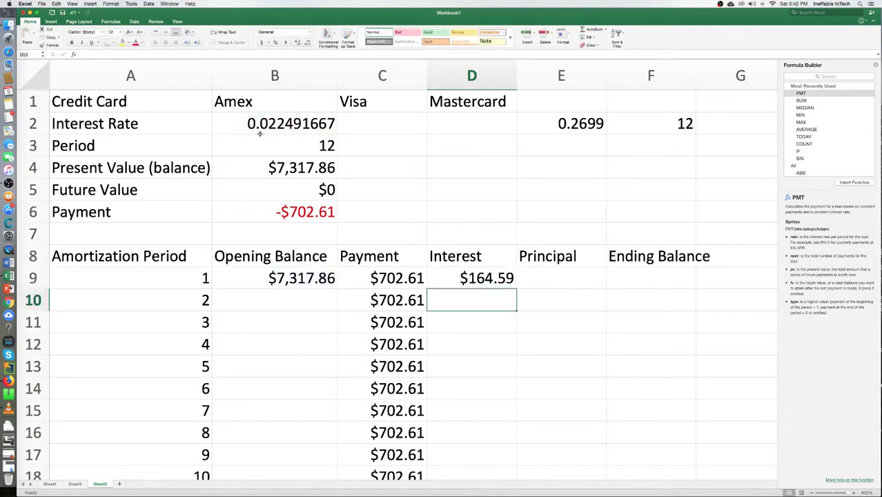
left_click(542, 275)
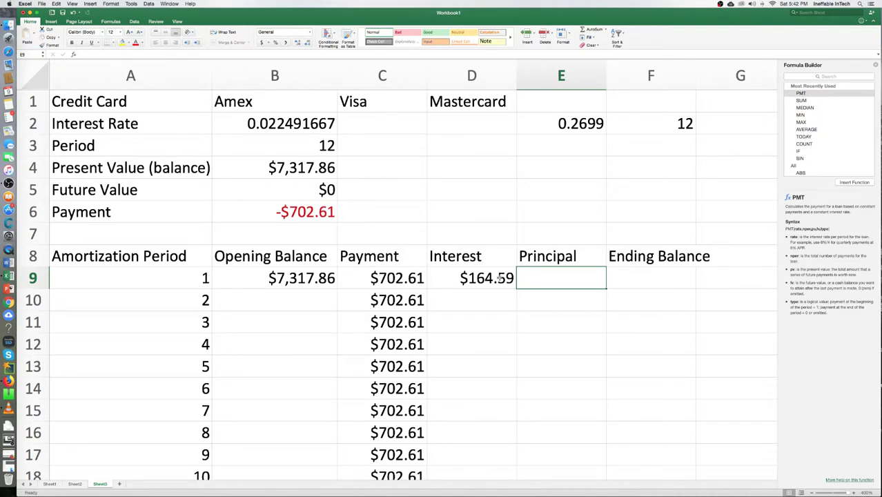
- Enter =C9-D9 in E9 so period 1's principal is $538.02
type("=")
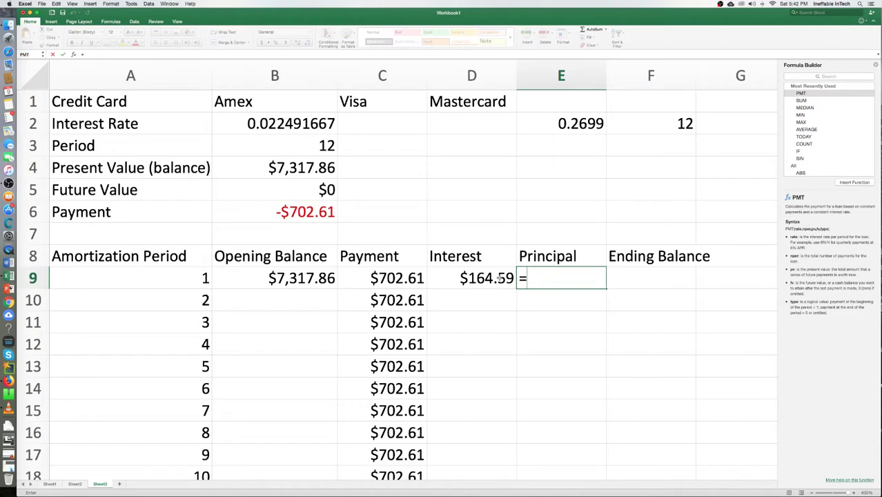
left_click(400, 277)
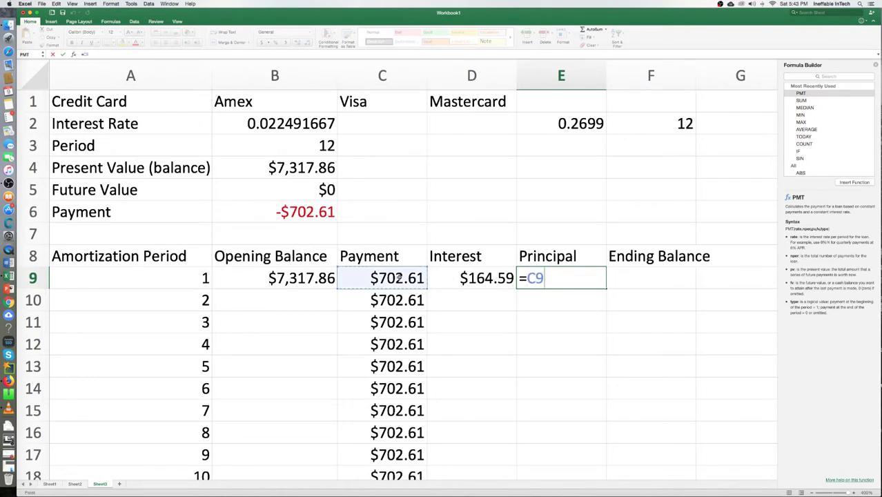
type("-")
left_click(463, 277)
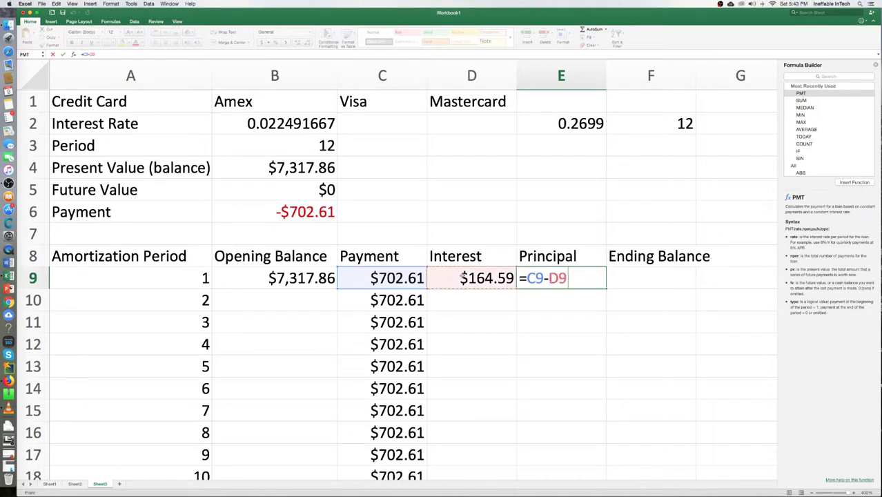
key("Return")
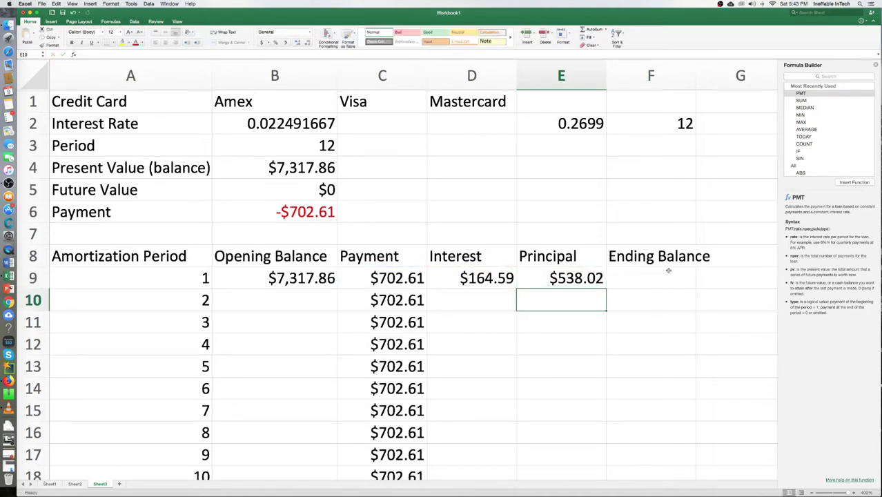
- Enter =B9-E9 in F9 for period 1's ending balance of $6,779.84
left_click(642, 275)
type("=")
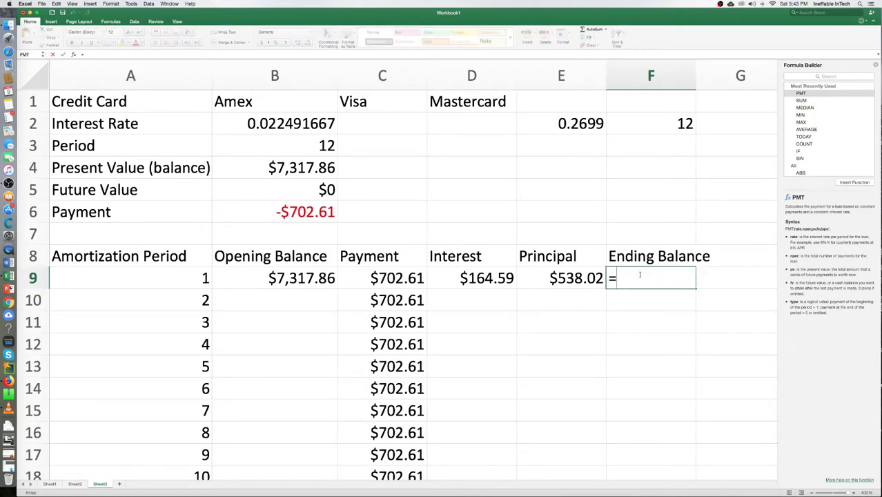
left_click(286, 279)
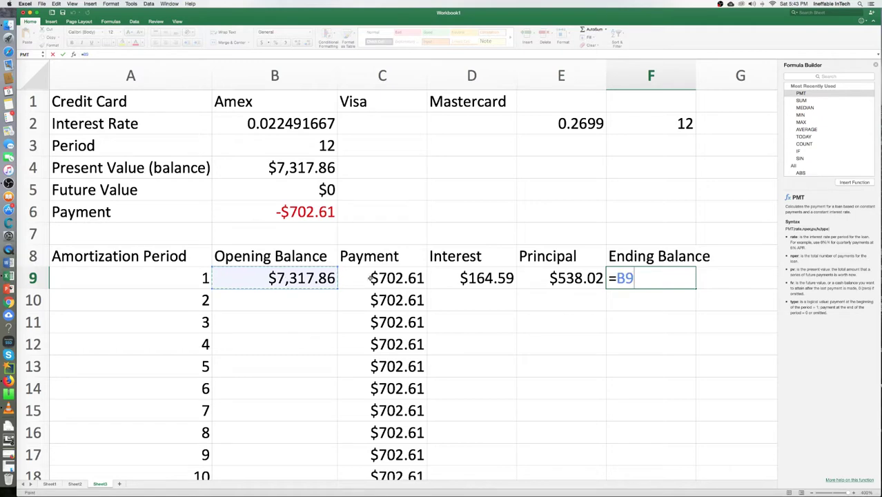
type("-")
left_click(560, 276)
key("Return")
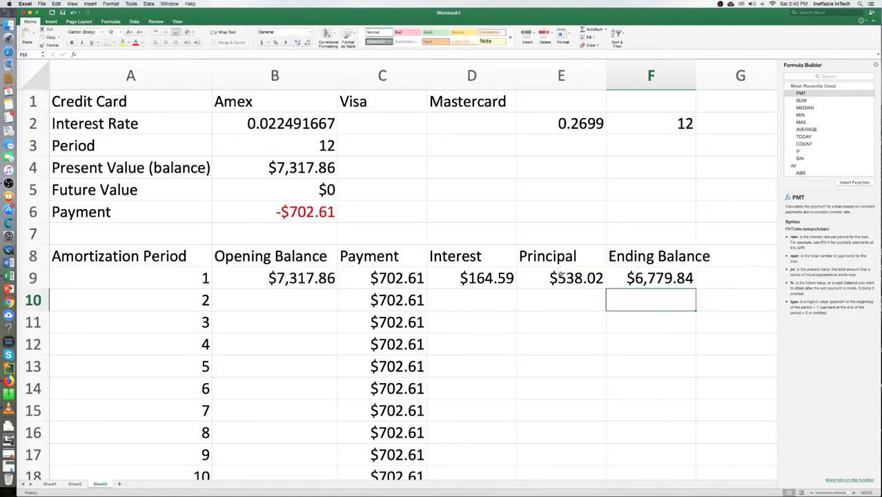
scroll(335, 281, "down", 2)
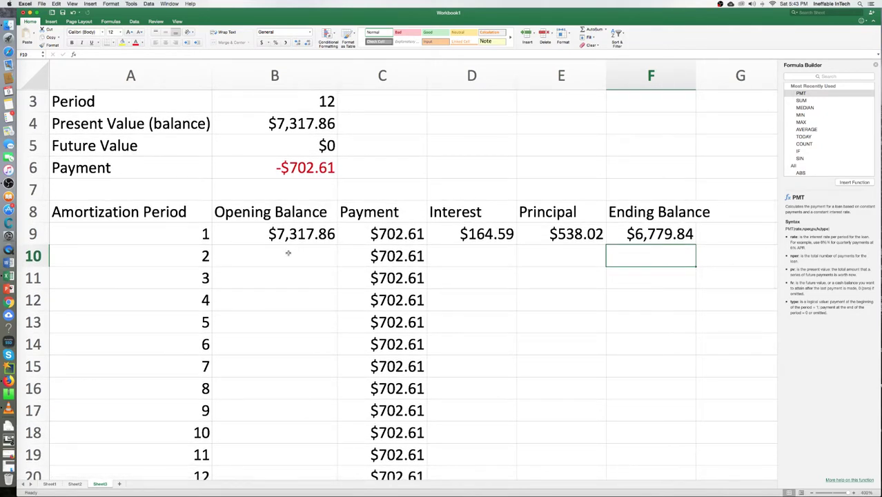
- Link B10 to F9 so period 2 opens at $6,779.84, then review B6's PMT formula
scroll(421, 266, "down", 1)
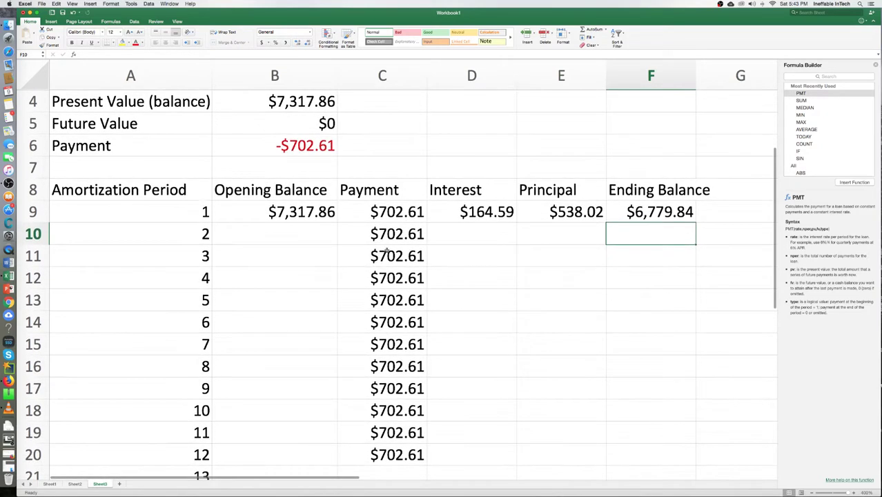
left_click(268, 238)
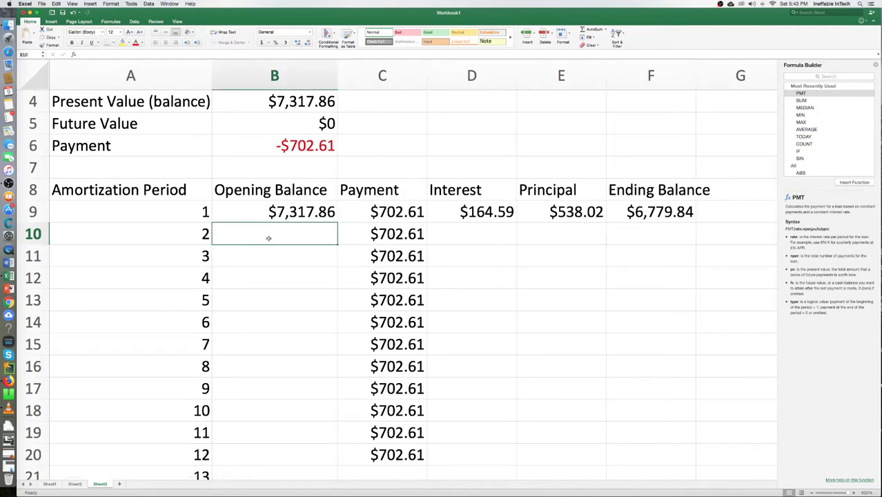
type("=")
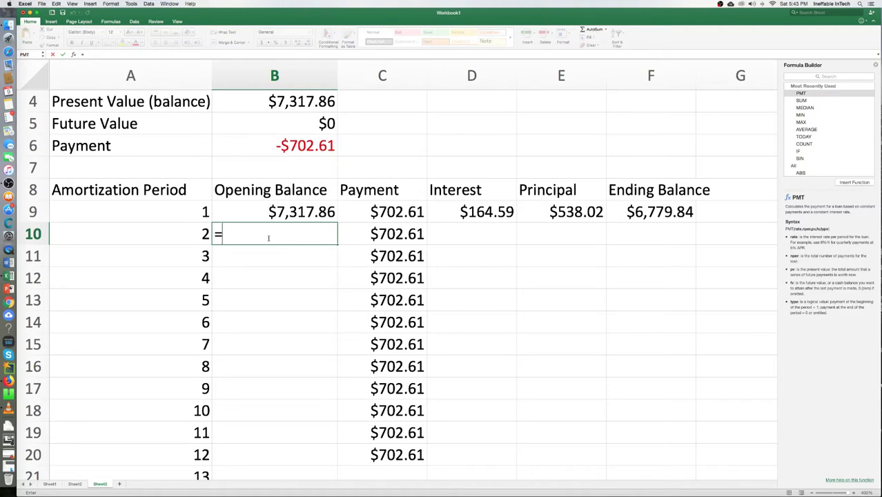
type("f9")
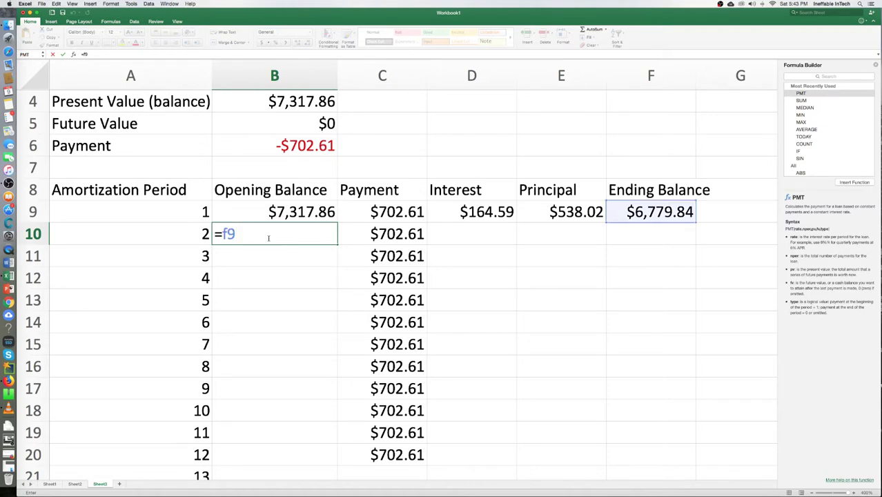
key("Return")
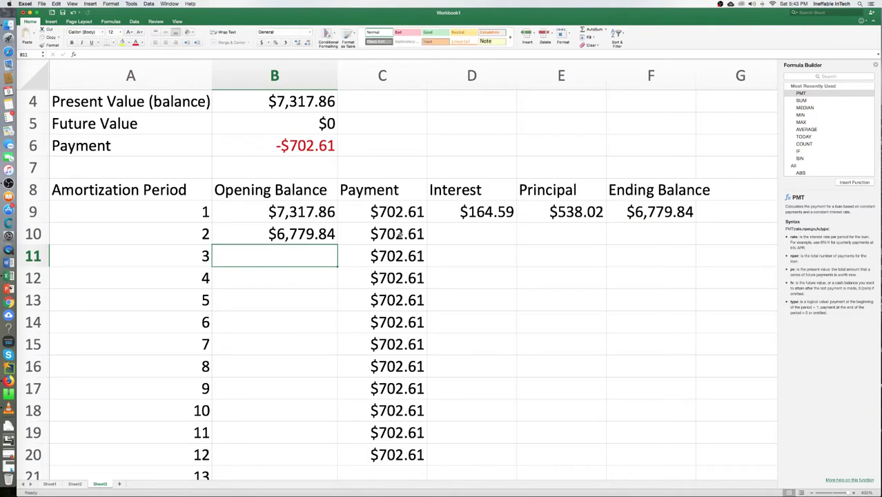
scroll(400, 235, "up", 1)
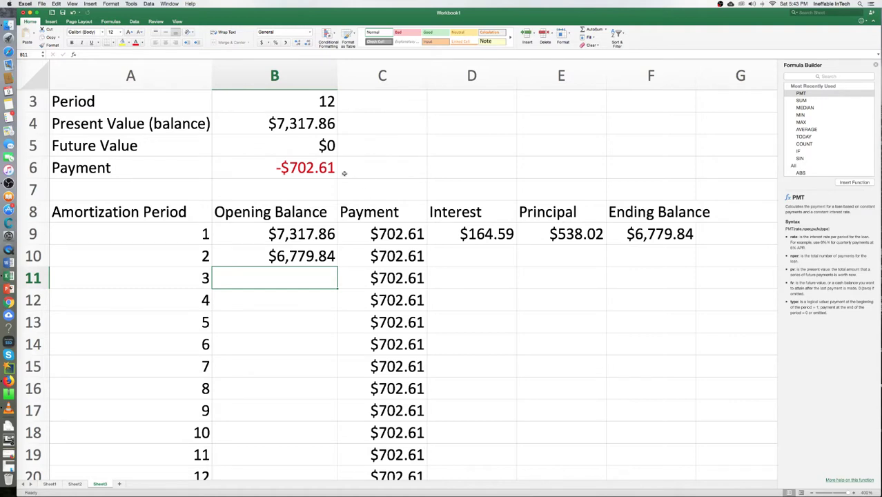
left_click(293, 173)
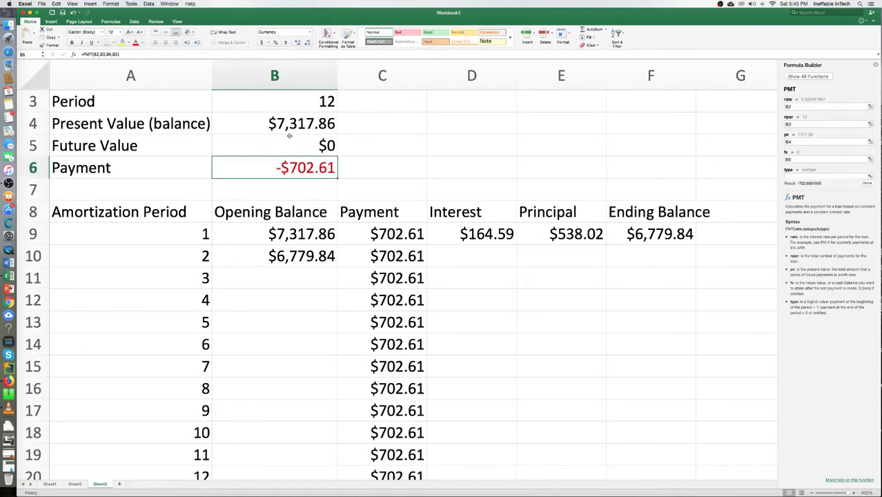
left_click(453, 256)
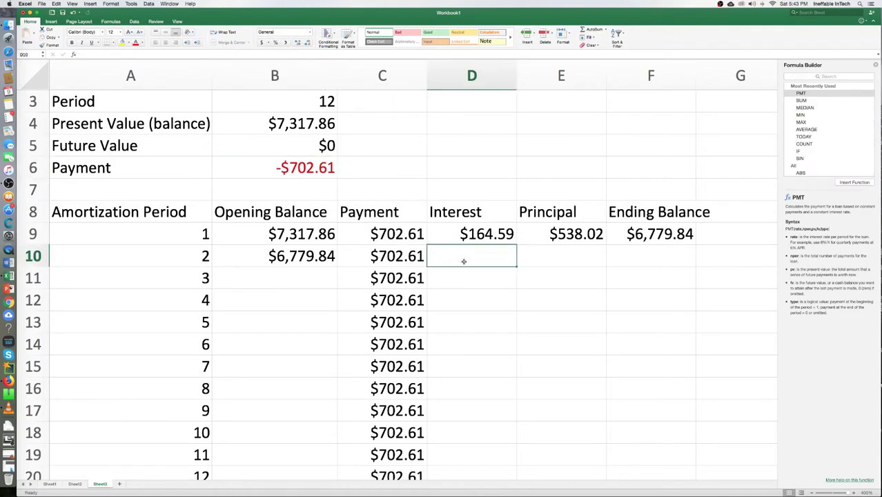
- Enter =B10*$B$2 in D10 for period 2 interest of $152.49
type("=")
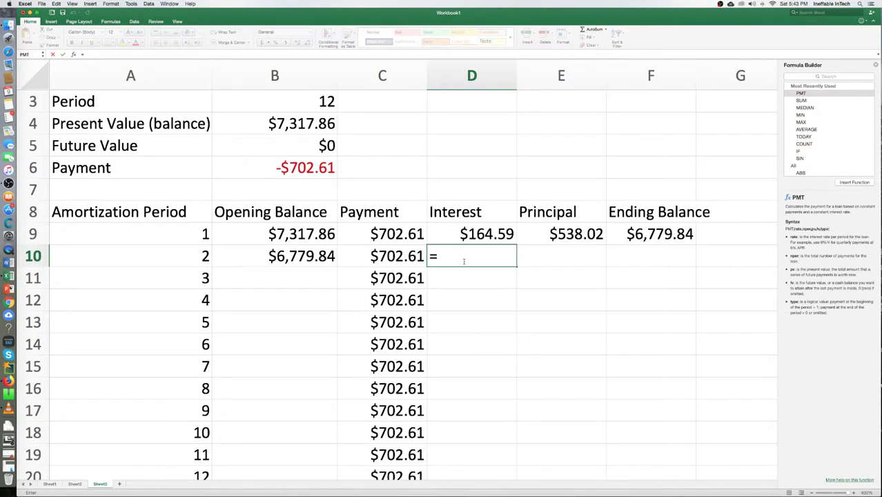
left_click(319, 257)
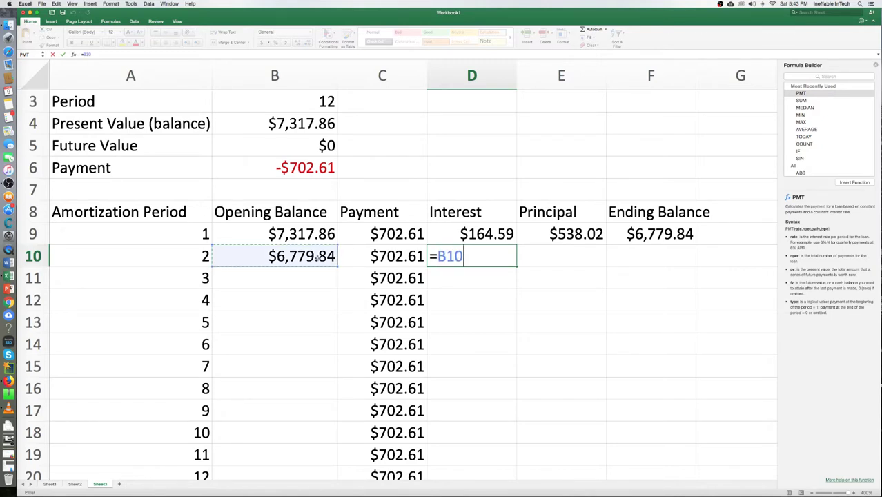
type("*")
scroll(214, 123, "up", 2)
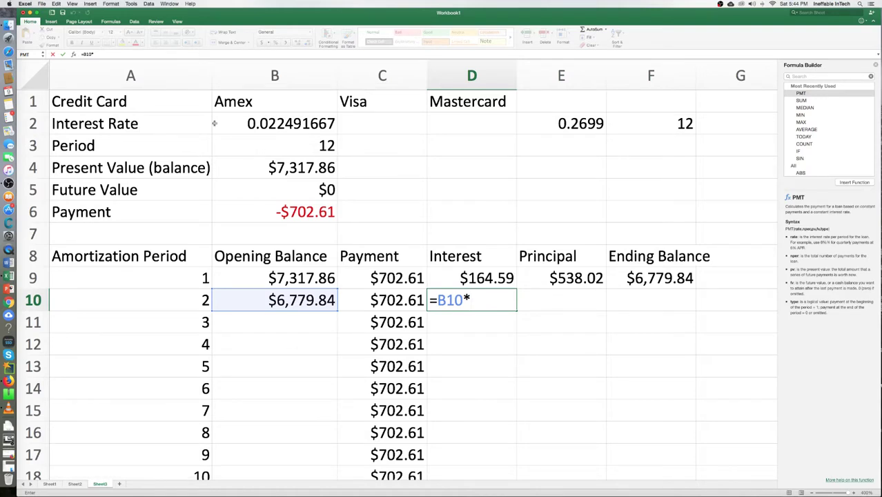
type("$b$2")
key("Return")
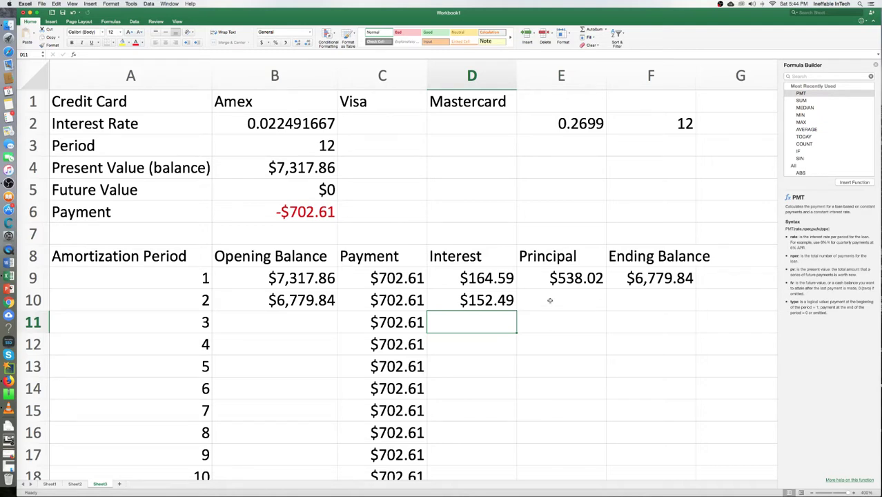
left_click(550, 301)
- Enter =C10-D10 in E10 for period 2 principal of $550.12
type("=")
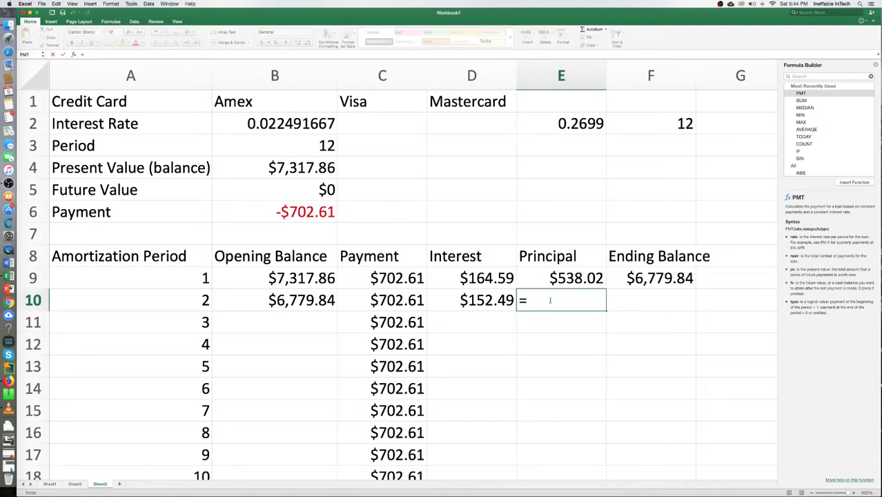
left_click(392, 301)
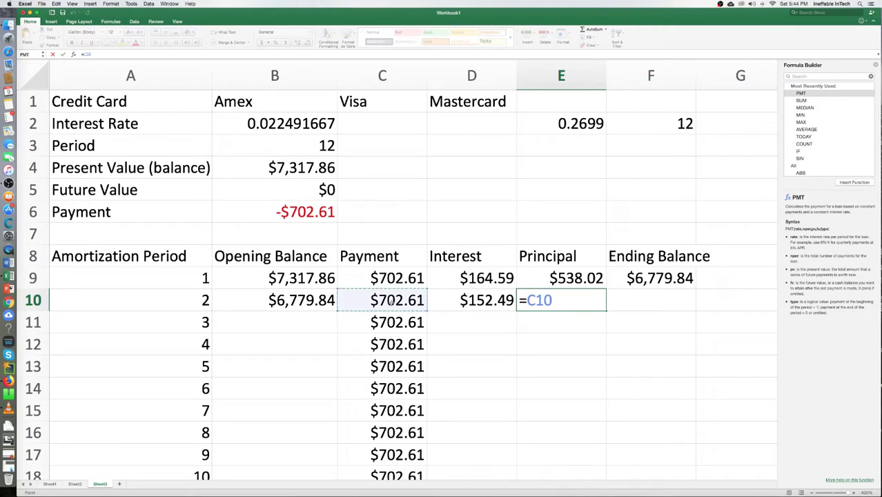
type("-")
left_click(464, 302)
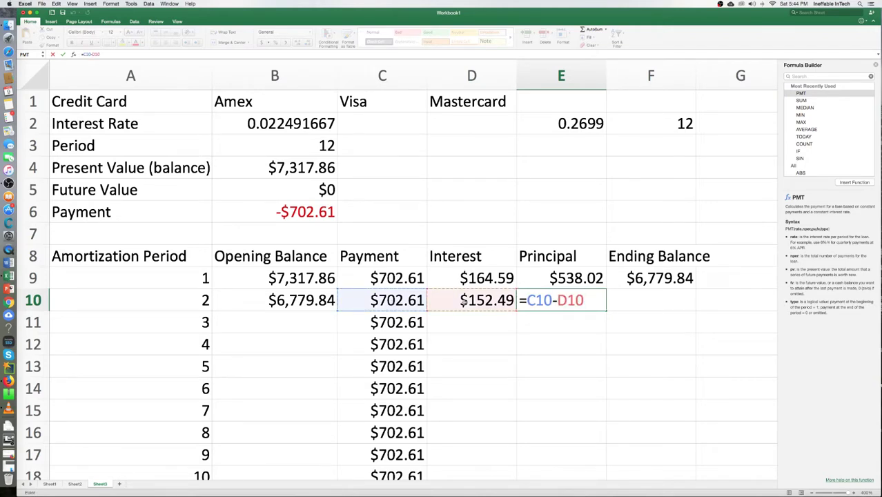
key("Return")
- Enter =B10-E10 in F10 for period 2 ending balance of $6,229.73
left_click(654, 301)
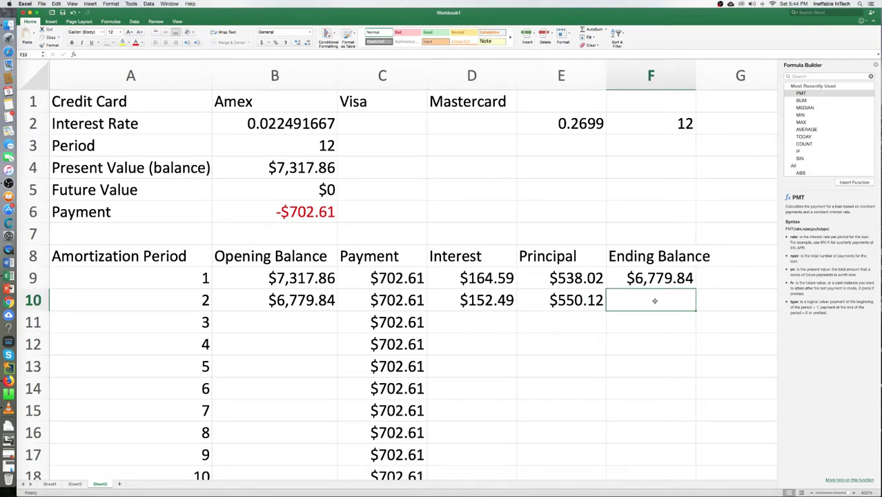
type("=")
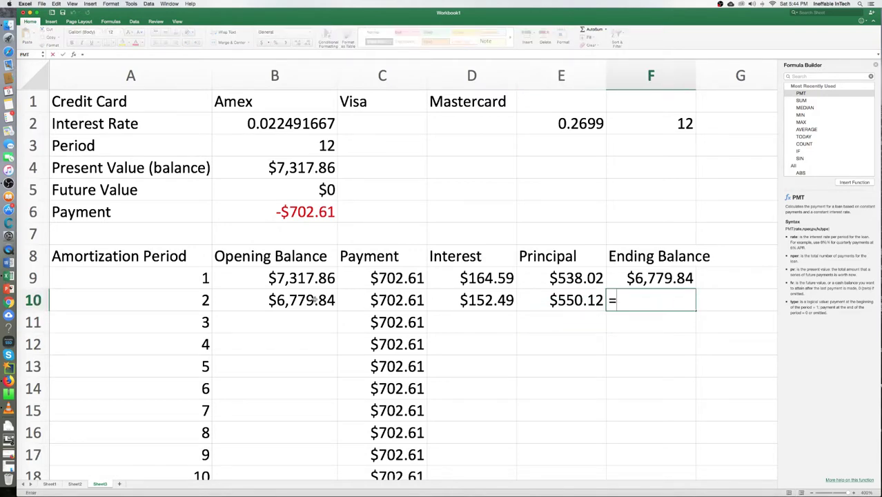
left_click(314, 301)
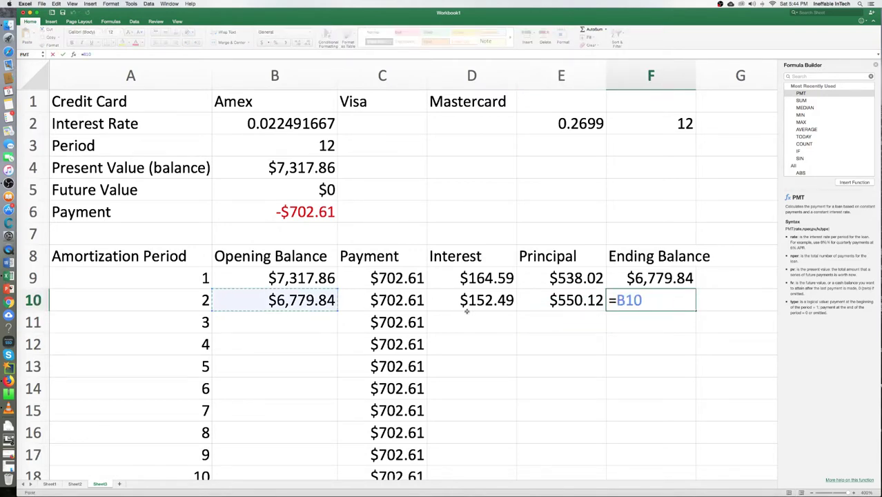
type("-")
left_click(553, 301)
key("Return")
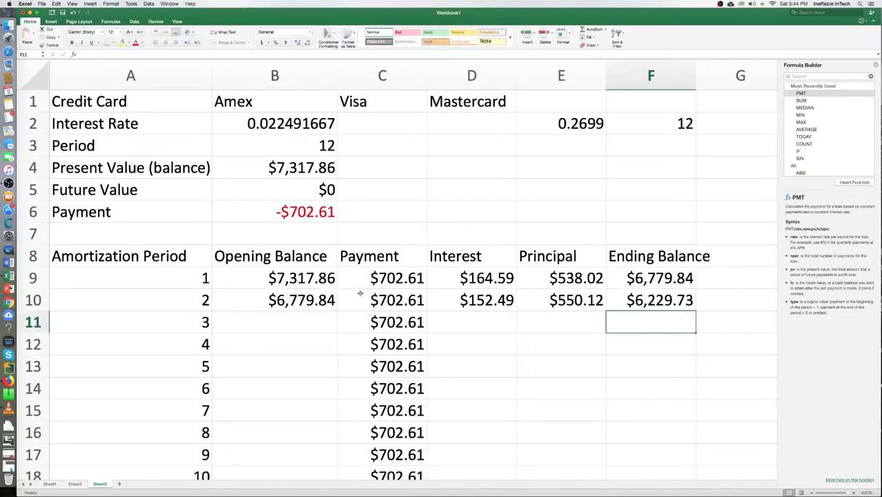
left_click(290, 276)
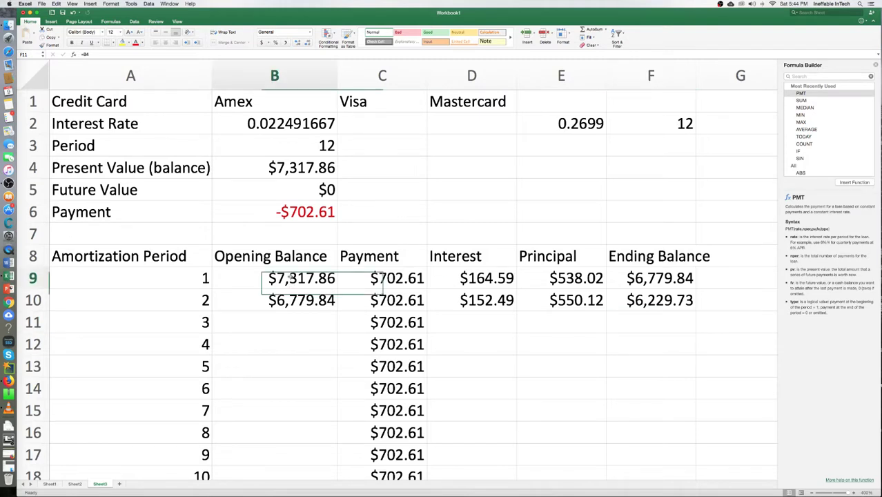
- Try filling the first two periods' formulas down, then undo the resulting #VALUE! errors
left_click_drag(291, 277, 511, 307)
left_click(562, 344)
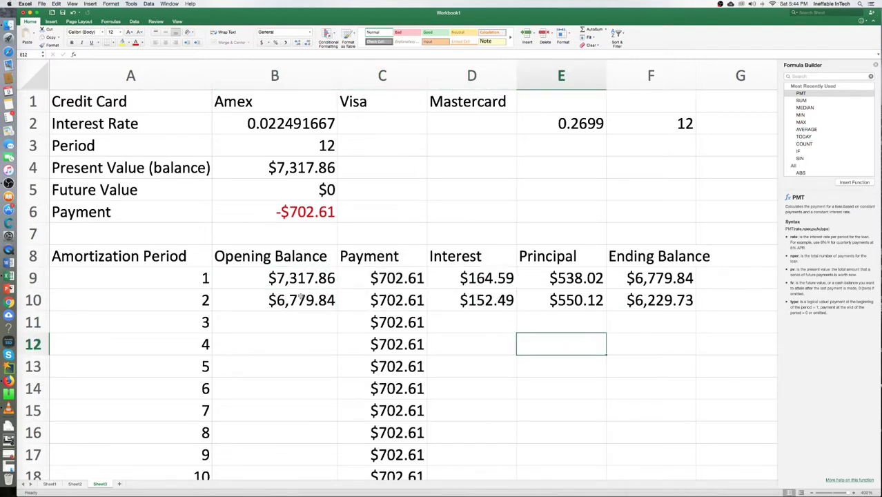
left_click_drag(300, 279, 669, 421)
key("super+z")
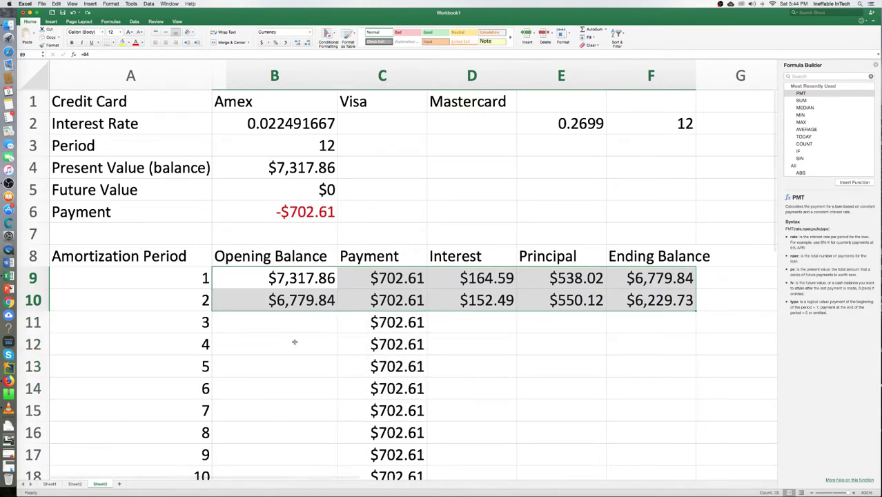
- Enter =F10 in B11 and =B11*$B$2 in D11 for period 3's opening balance and interest
left_click(289, 322)
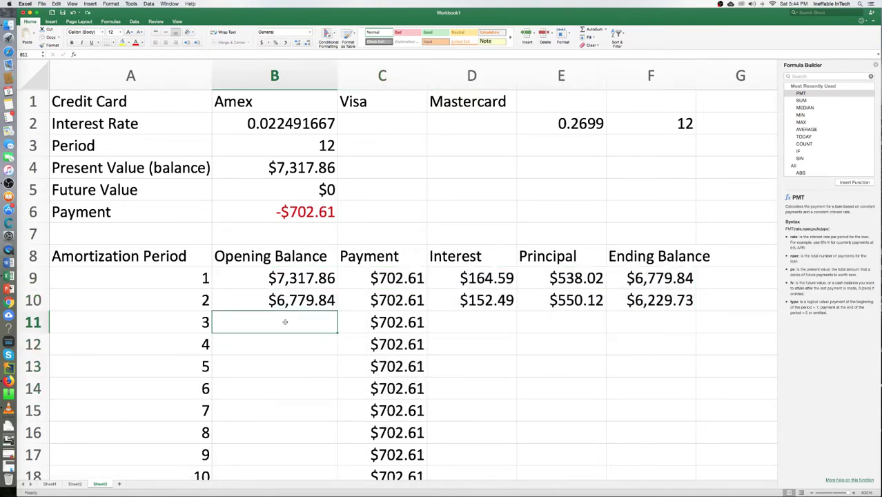
type("=")
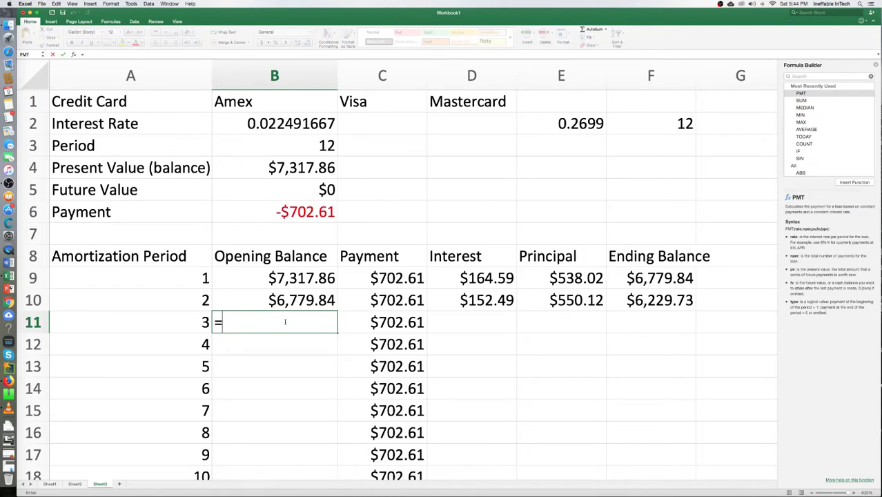
type("f10")
key("Return")
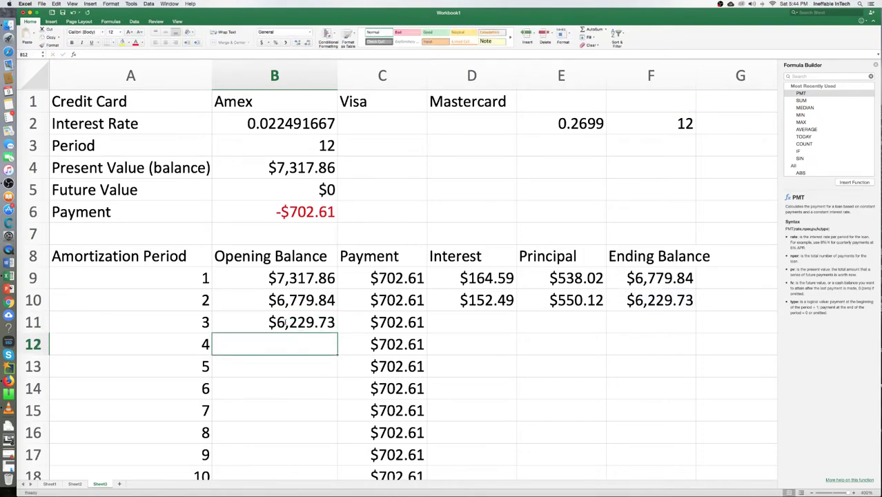
left_click(476, 319)
type("=")
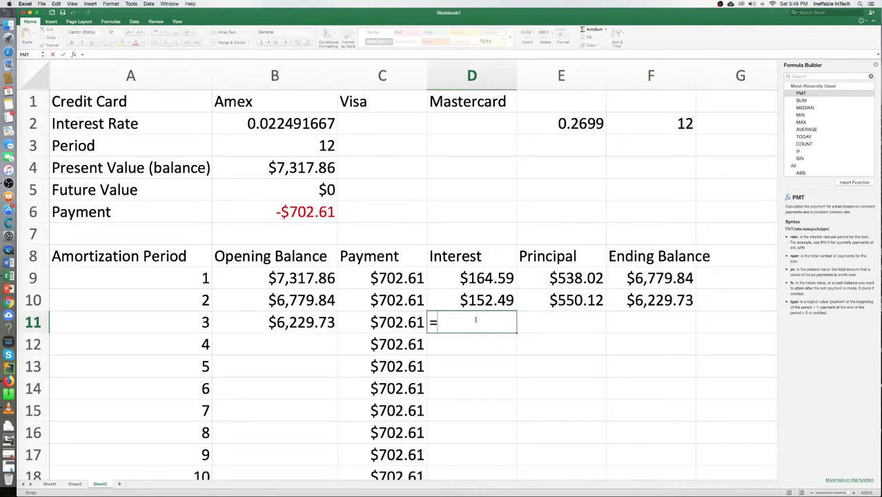
type("f")
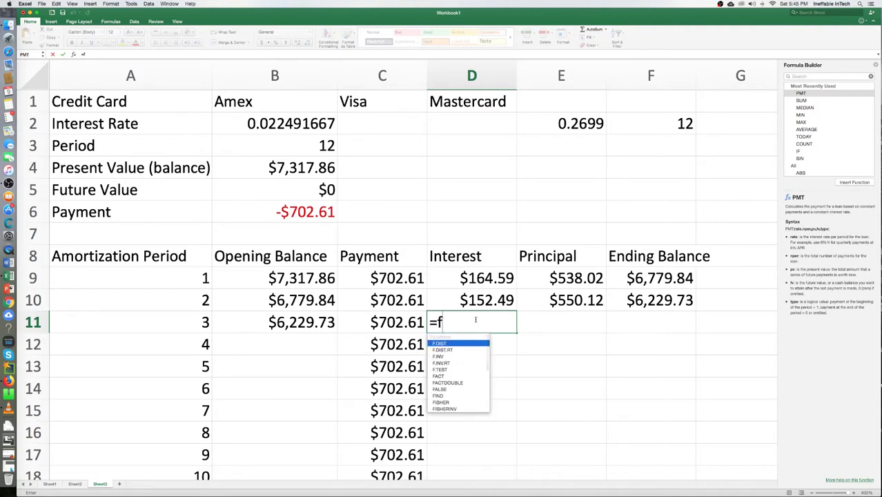
key("BackSpace")
left_click(301, 322)
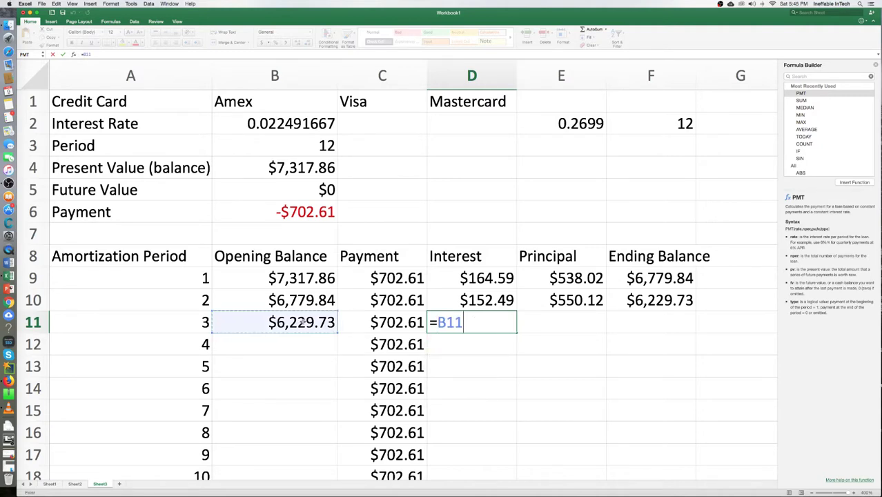
type("*$b$2")
key("Return")
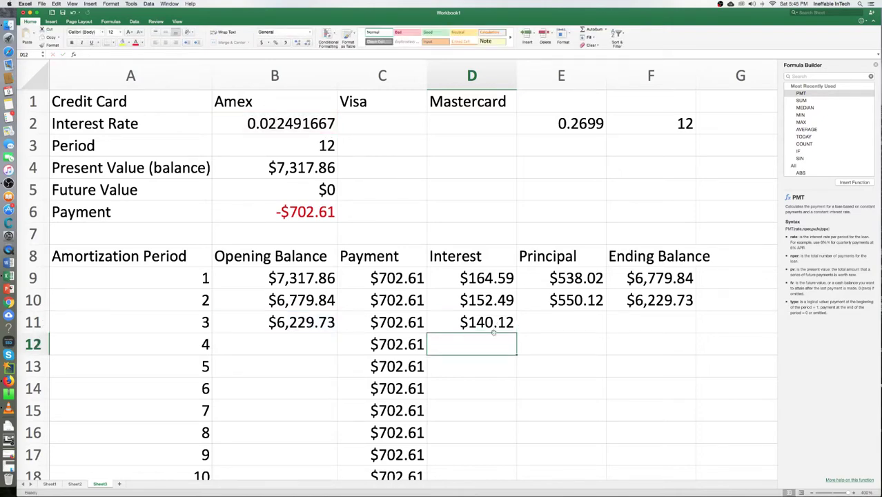
- Enter =C11-D11 in E11 and =B11-E11 in F11, giving principal $562.49 and ending balance $5,667.24
left_click(557, 319)
type("=")
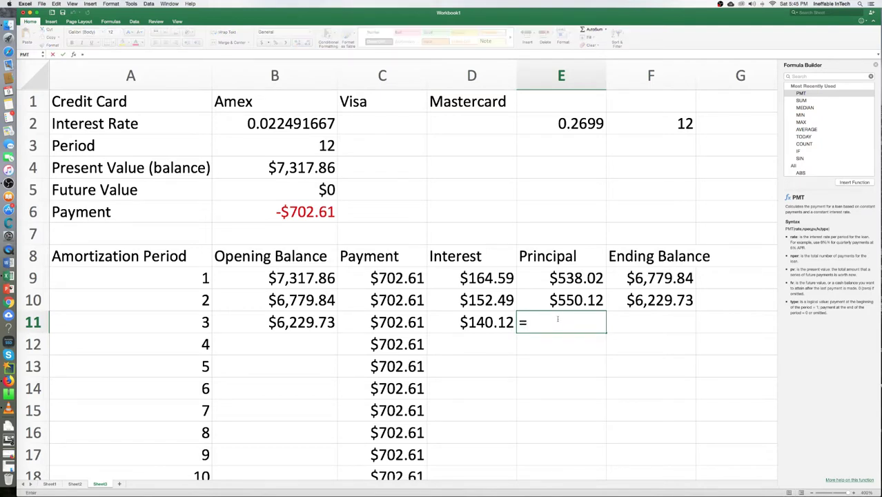
left_click(399, 322)
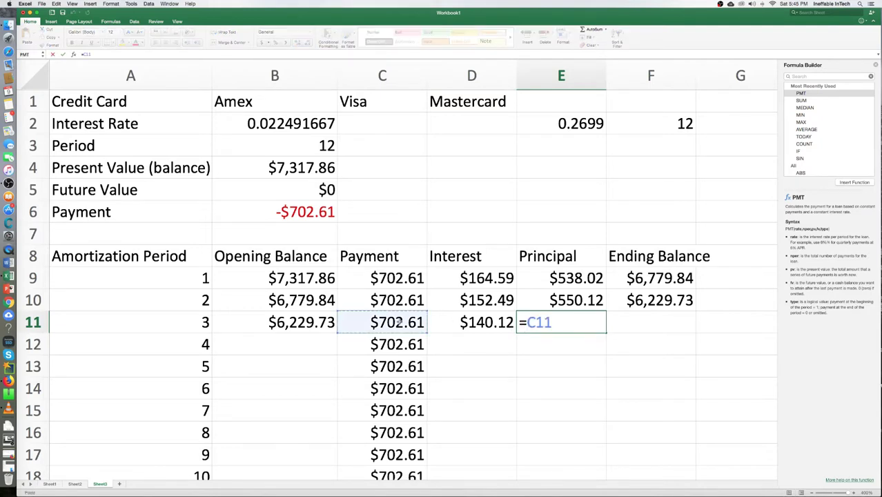
type("-")
left_click(457, 322)
key("Return")
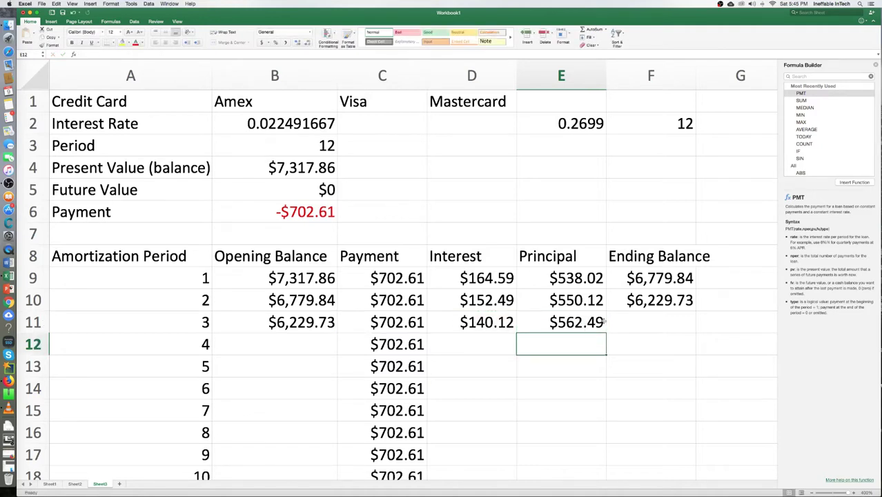
left_click(625, 322)
type("=")
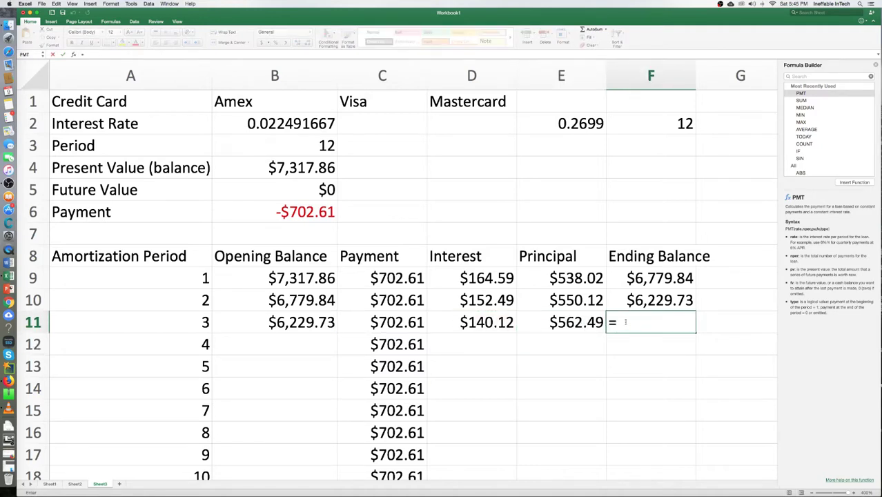
left_click(321, 323)
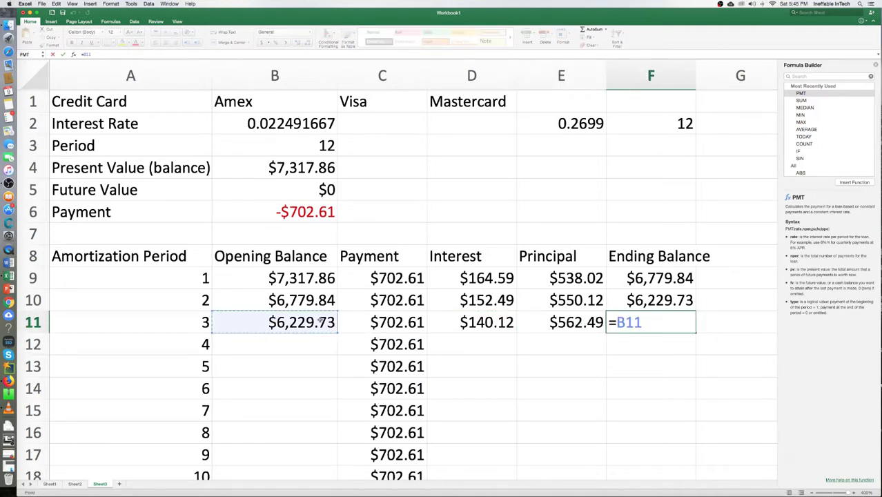
type("-")
left_click(585, 321)
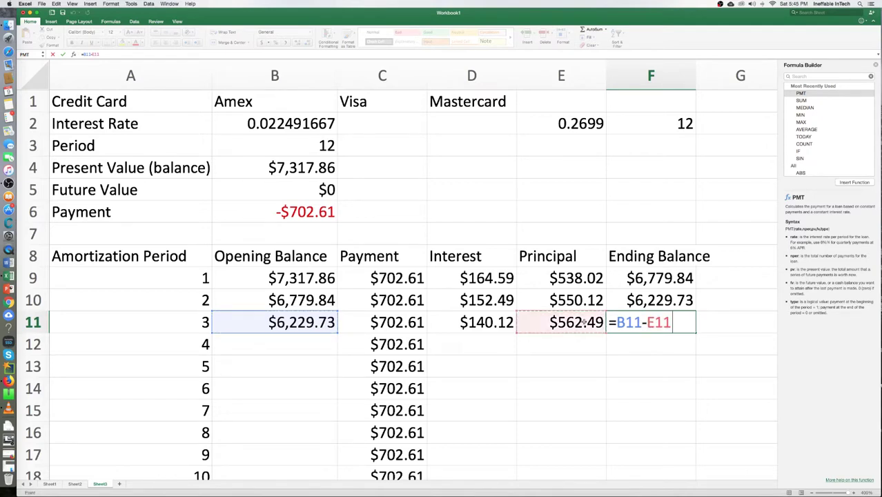
key("Return")
left_click_drag(303, 279, 659, 411)
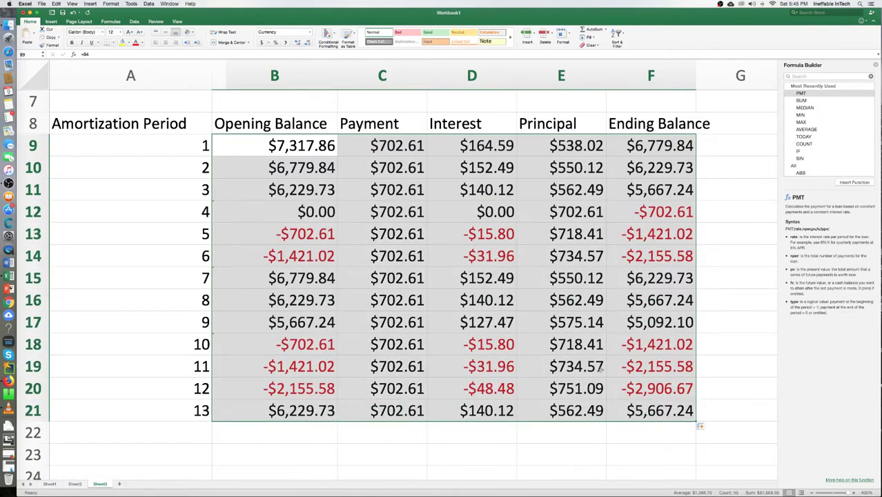
scroll(566, 359, "up", 2)
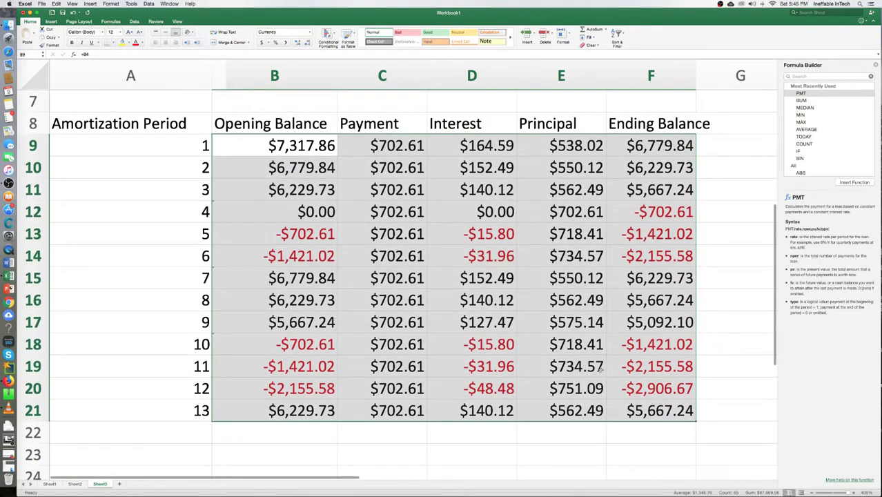
scroll(538, 349, "up", 5)
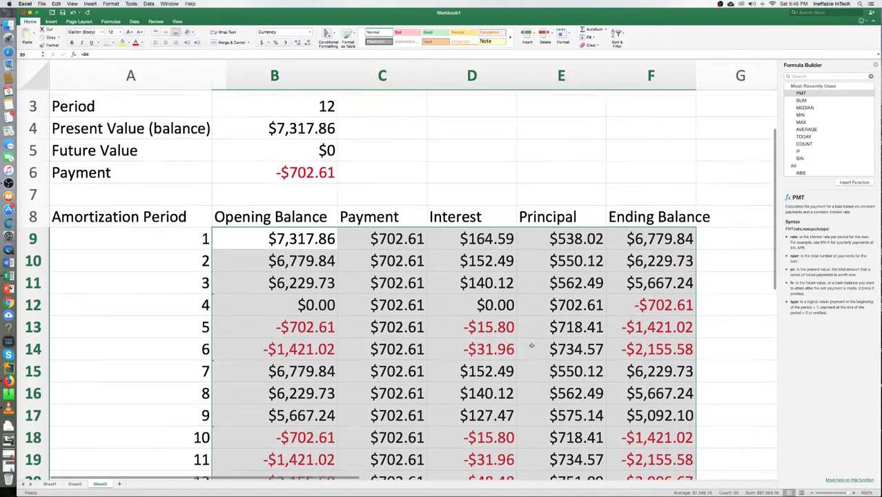
left_click(487, 366)
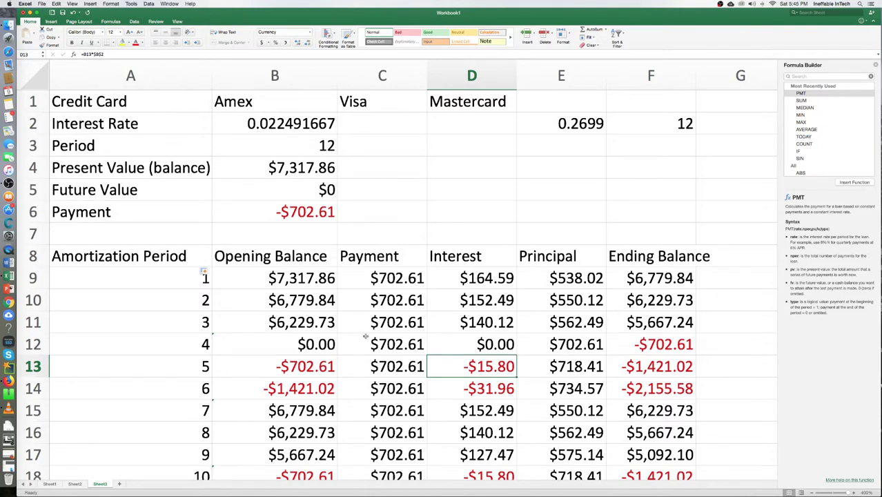
scroll(351, 361, "down", 5)
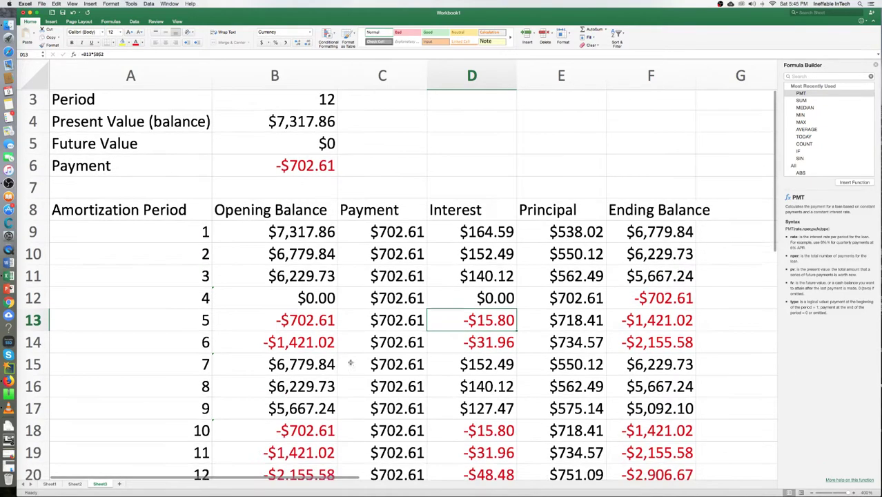
key("super+z")
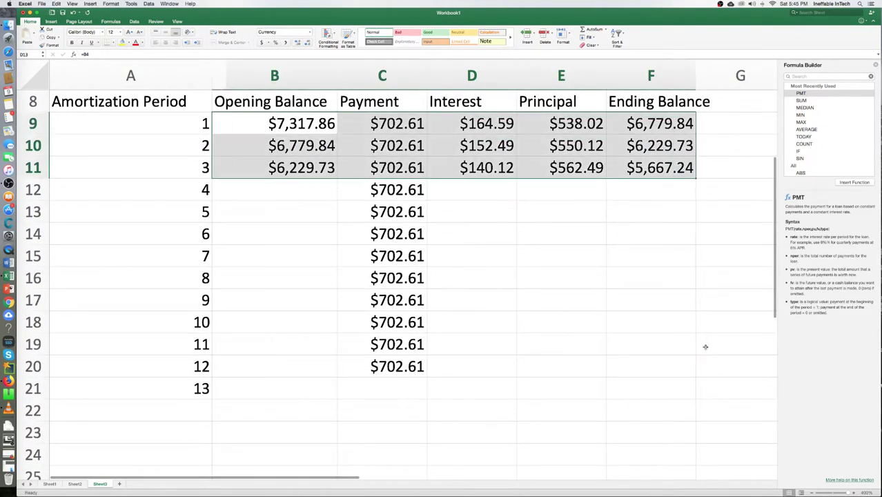
scroll(698, 345, "up", 1)
scroll(321, 251, "up", 1)
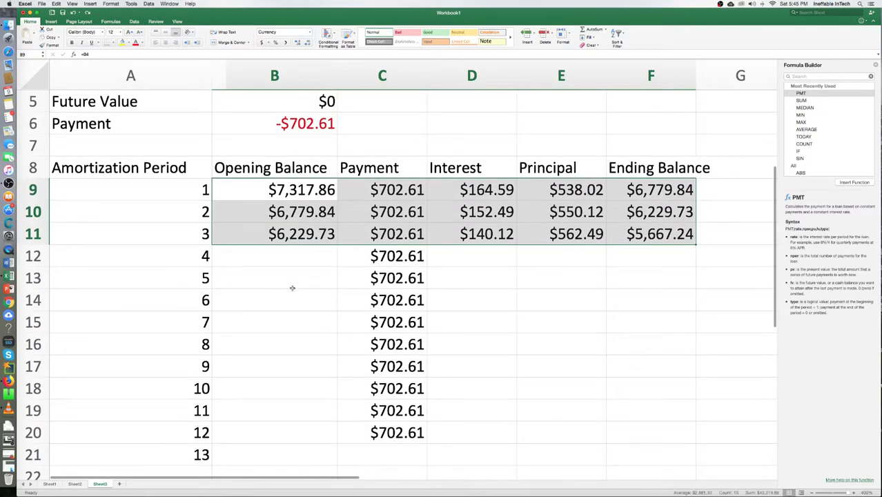
- Link period 4's opening balance in B12 to F11, showing $5,667.24
left_click(291, 283)
left_click(284, 250)
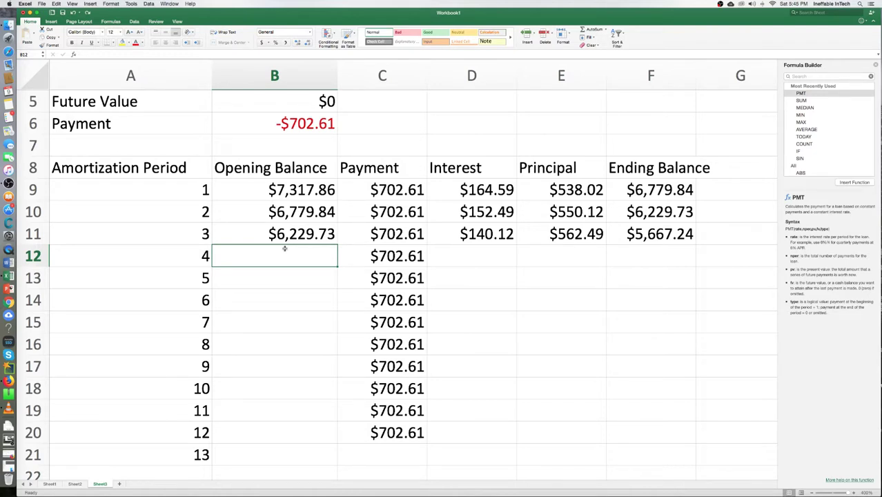
type("=")
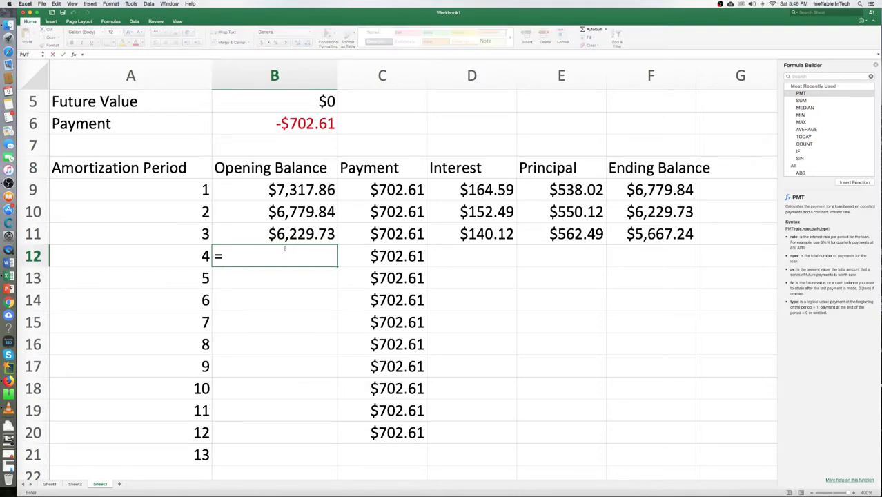
left_click(656, 235)
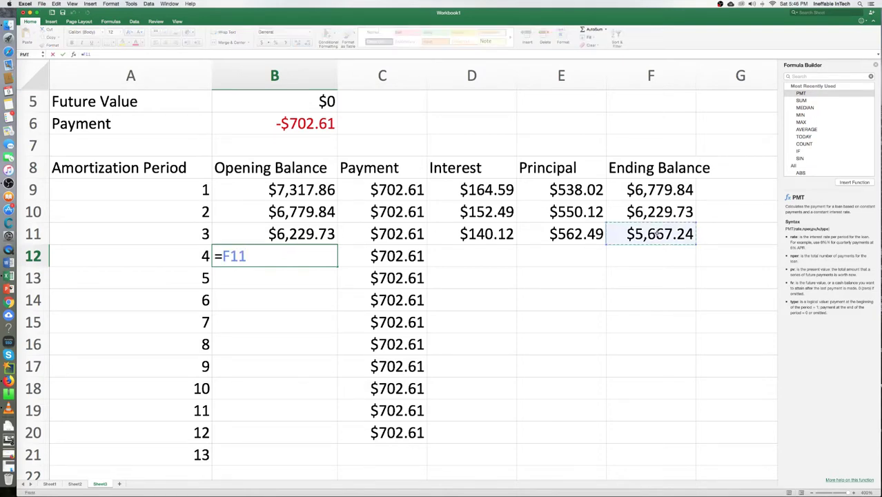
key("Return")
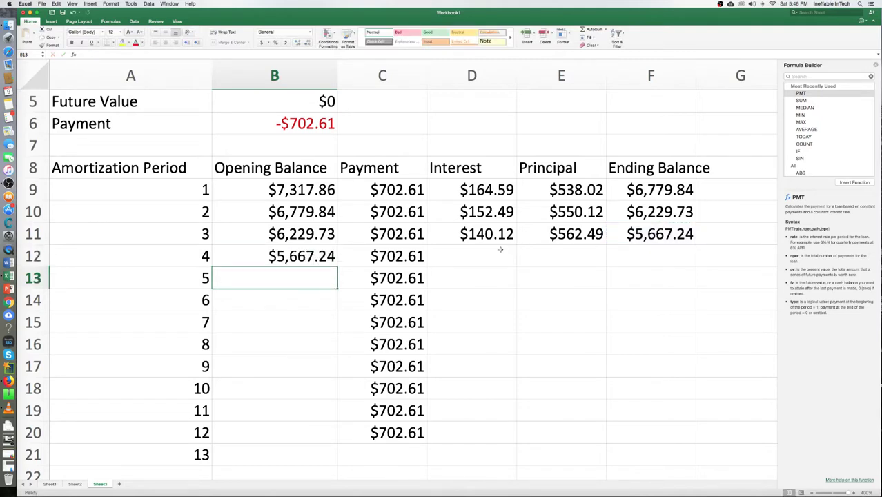
- Enter =B12*$B$2 in D12, fixing the incomplete $$2 reference, for $127.47 interest
left_click(469, 255)
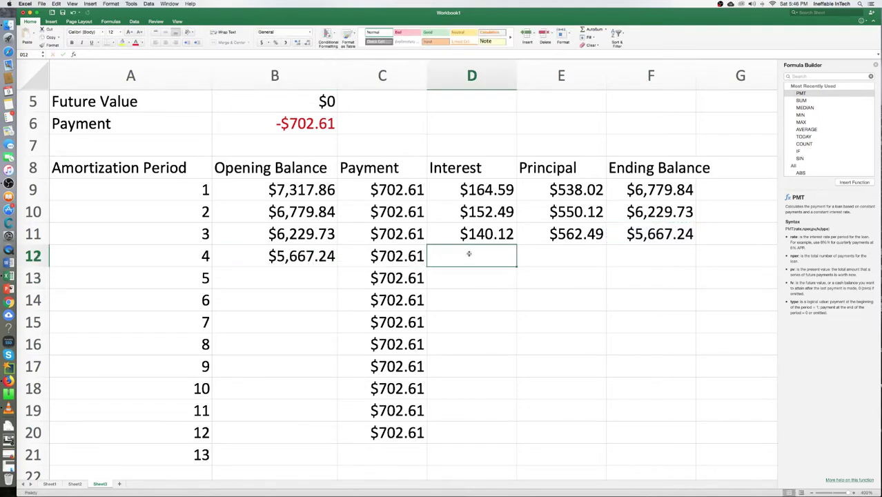
type("=")
left_click(290, 259)
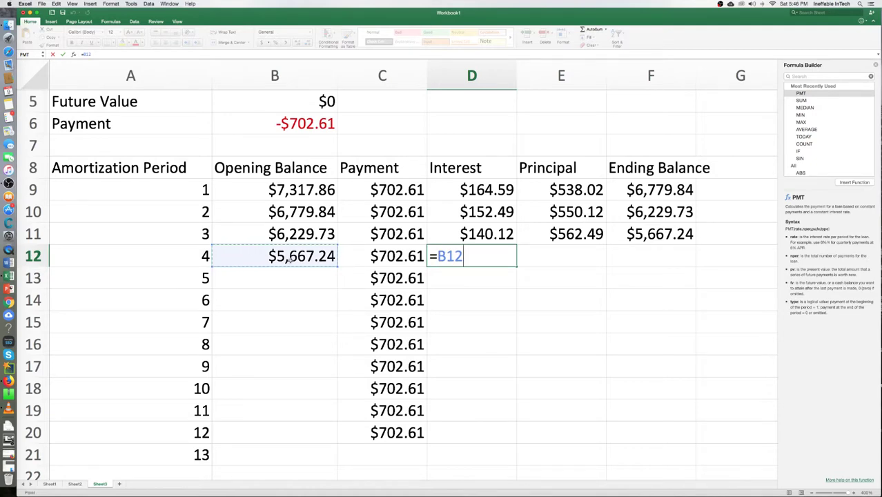
type("*$$2")
key("Return")
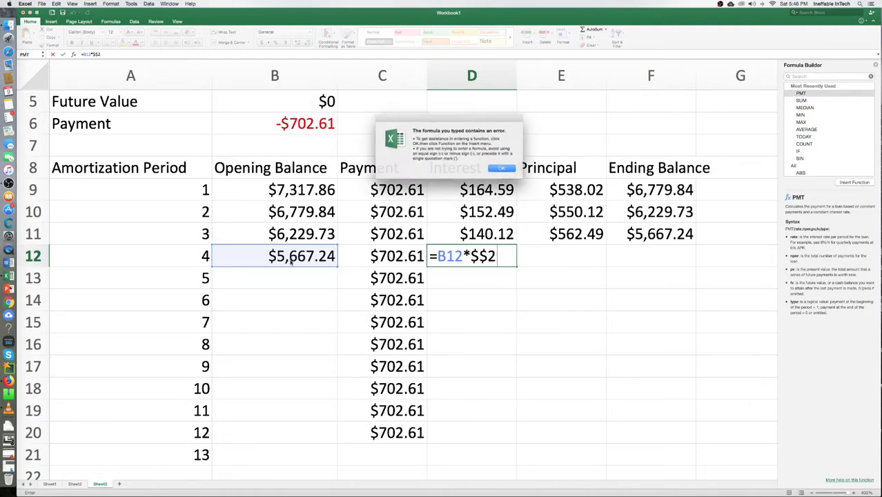
left_click(502, 169)
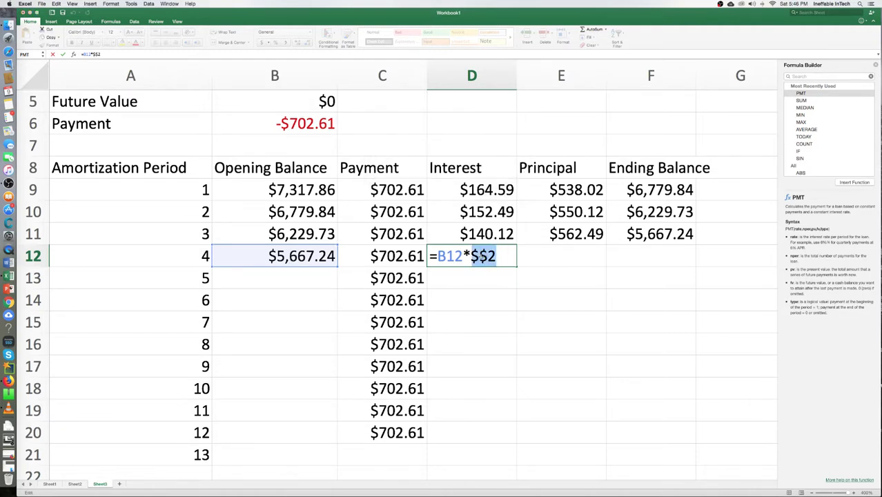
left_click(481, 257)
type("b")
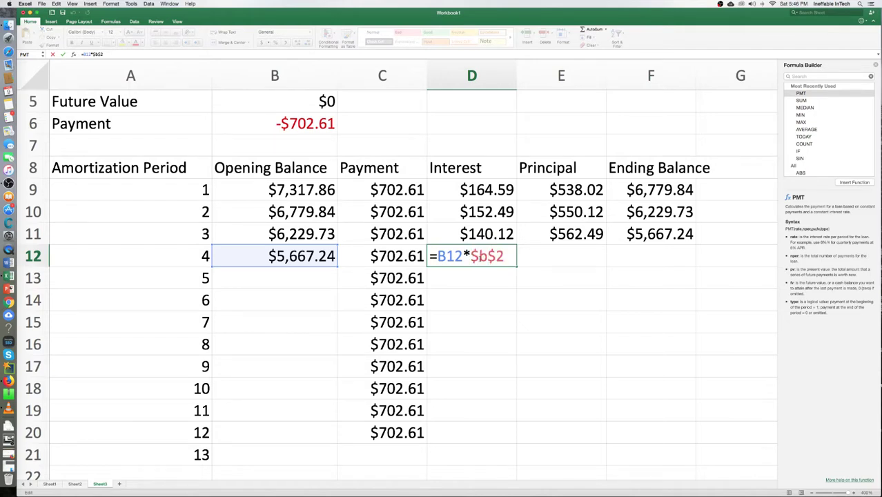
key("Return")
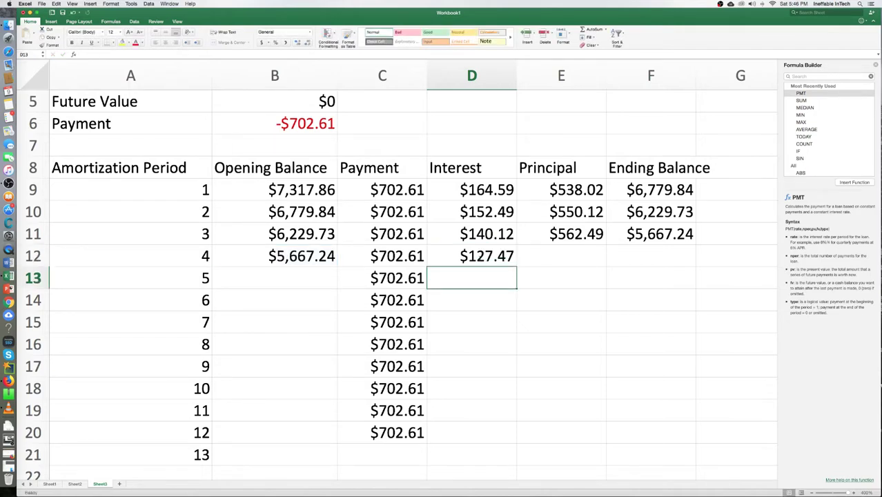
- Enter =C12-D12 in E12 for period 4 principal of $575.14
left_click(570, 255)
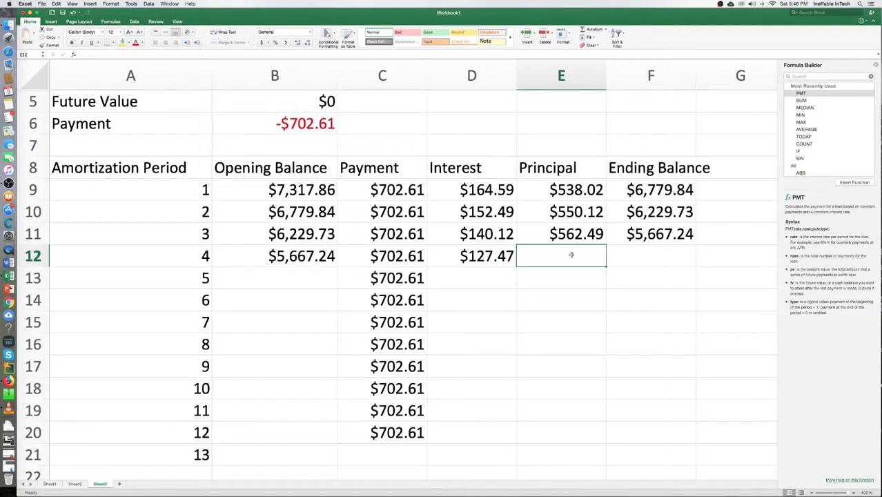
type("=")
left_click(399, 253)
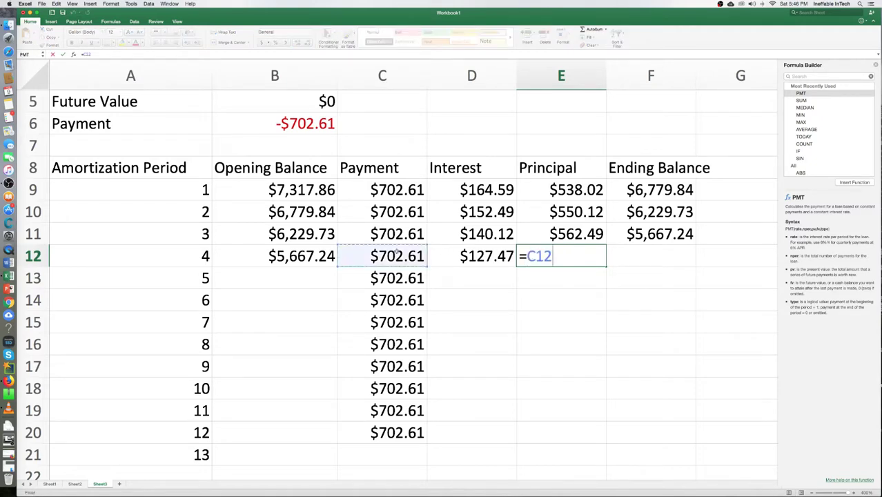
type("-")
left_click(472, 254)
key("Return")
- Enter =B12-E12 in F12, correcting an accidental range, for ending balance $5,092.10
left_click(658, 256)
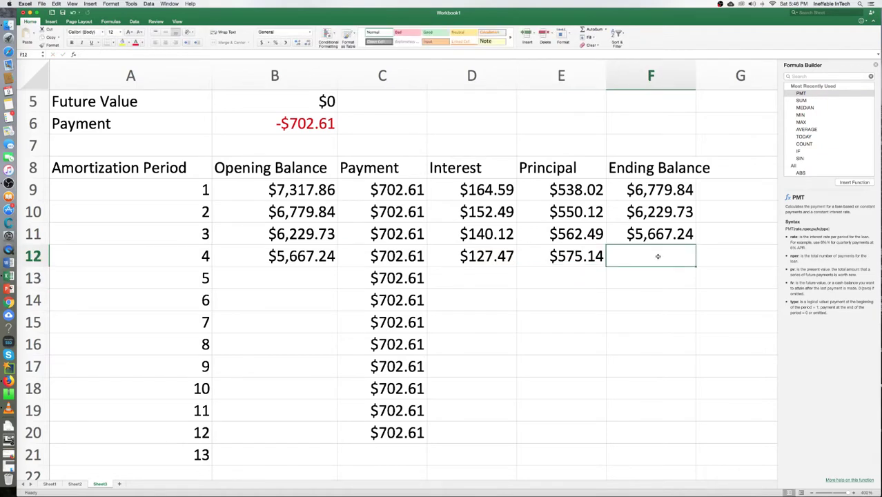
type("=")
left_click(292, 254)
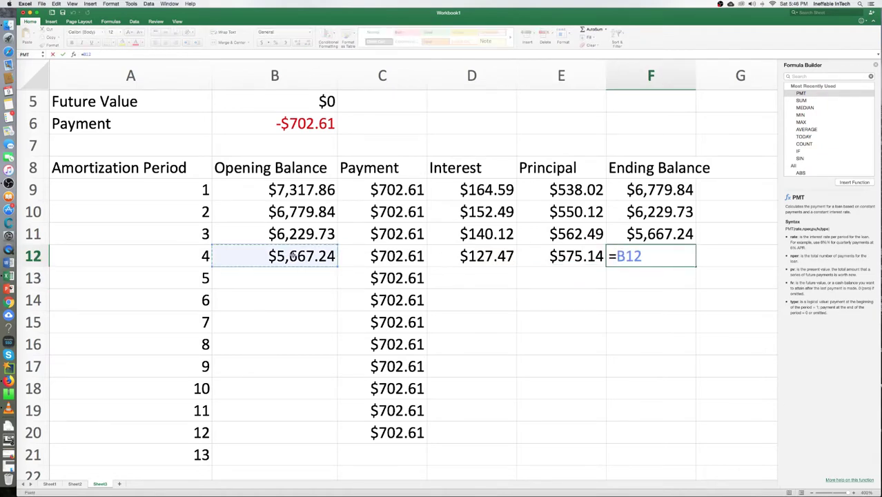
left_click(561, 254, "shift")
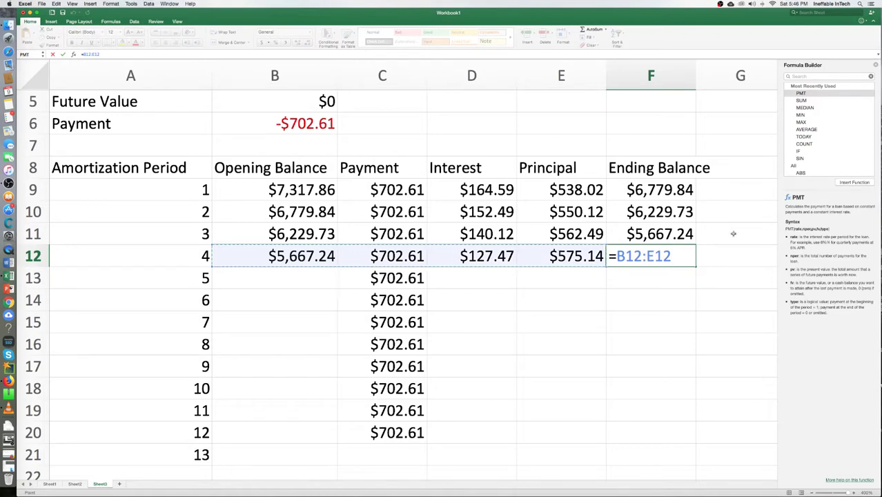
left_click(645, 256)
key("BackSpace")
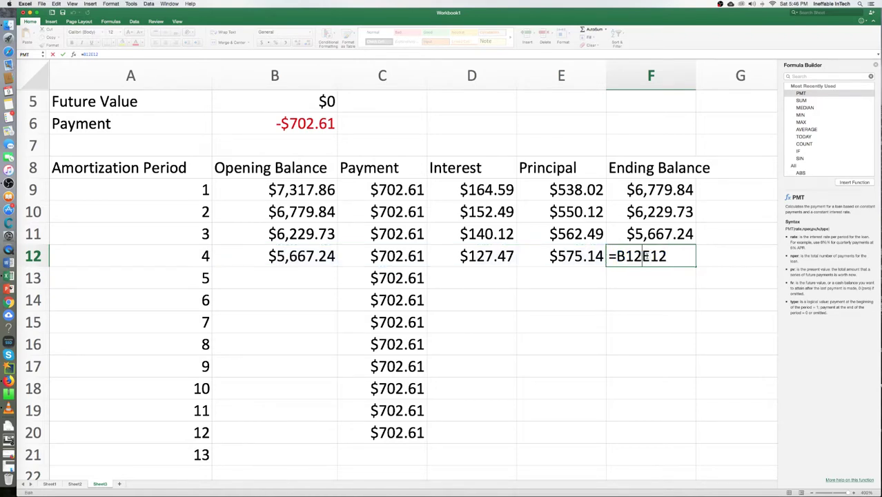
type("-")
key("Return")
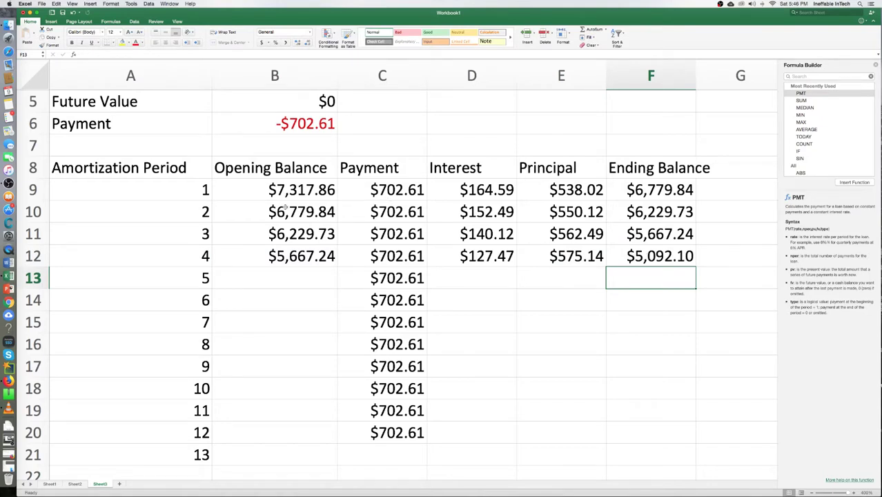
- Fill periods 2–4's formulas down to period 13, with period 12 ending at $0.00
left_click_drag(285, 207, 660, 257)
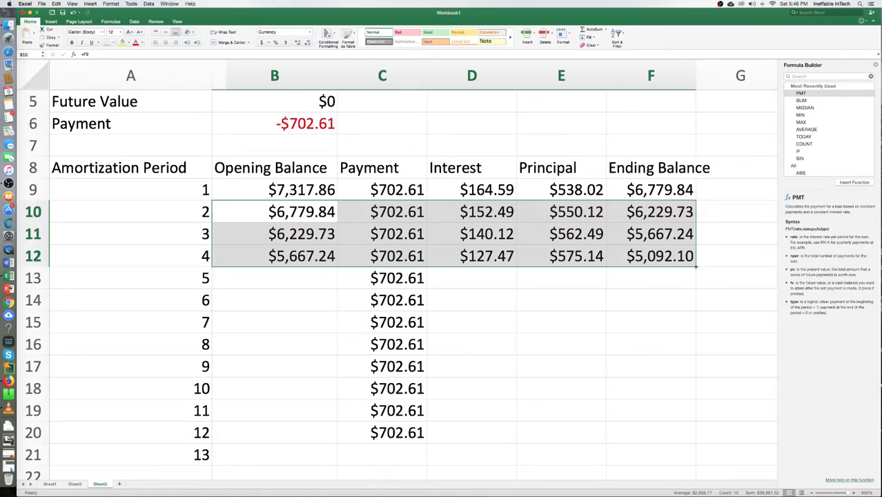
left_click_drag(696, 267, 700, 447)
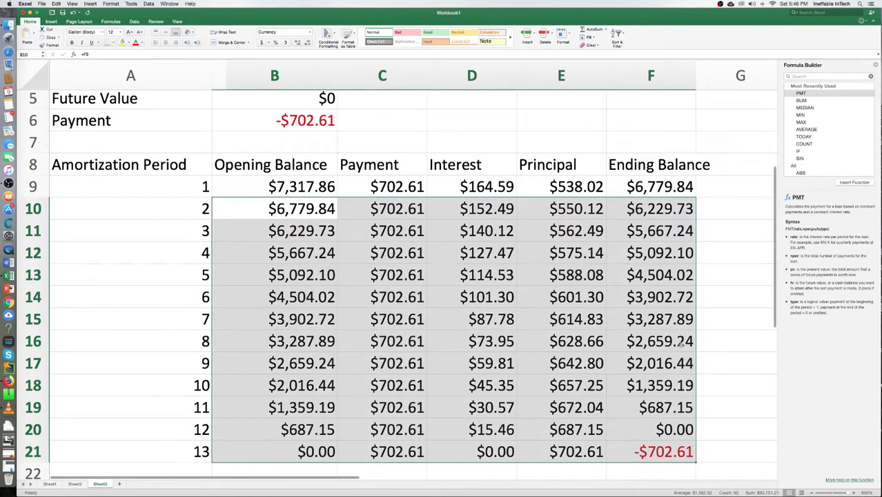
left_click(725, 381)
left_click(694, 423)
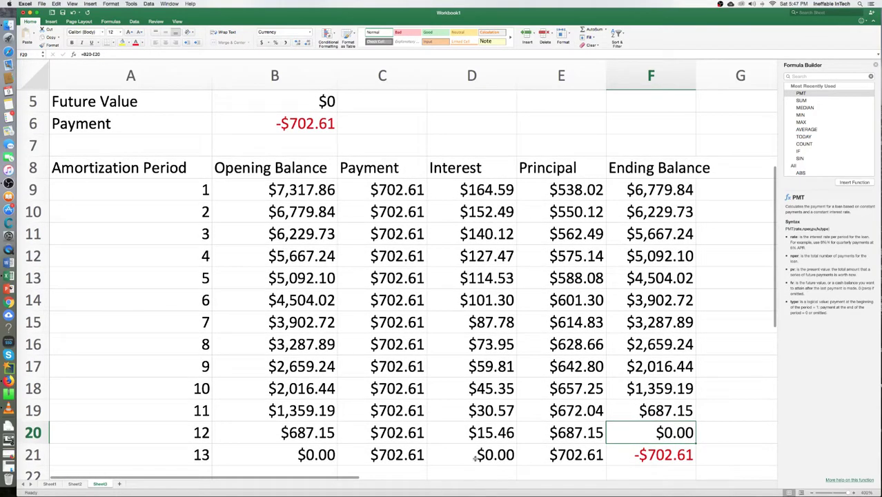
scroll(734, 331, "down", 1)
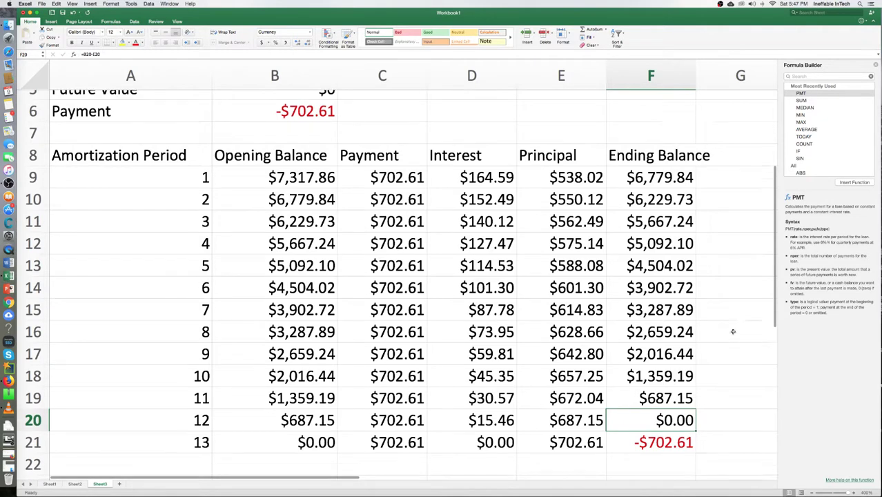
- Total the Interest column in D22 with =SUM(D9:D21), giving $1,113.41
left_click(504, 450)
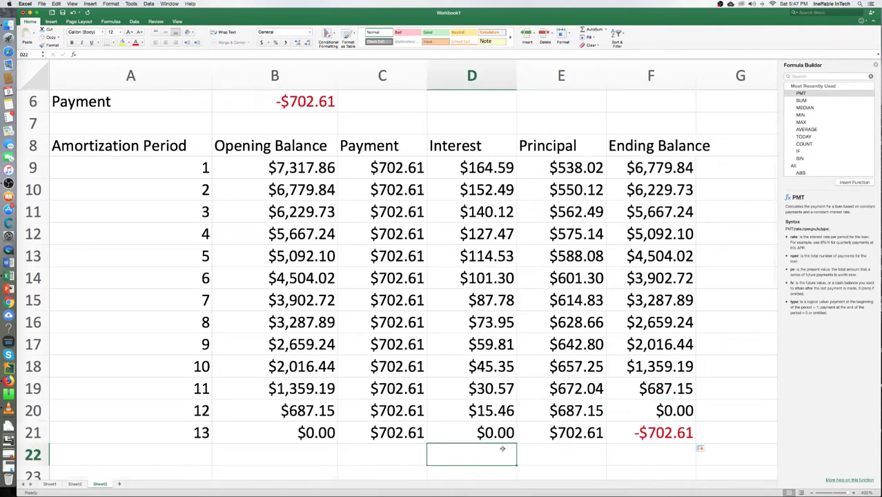
type("=")
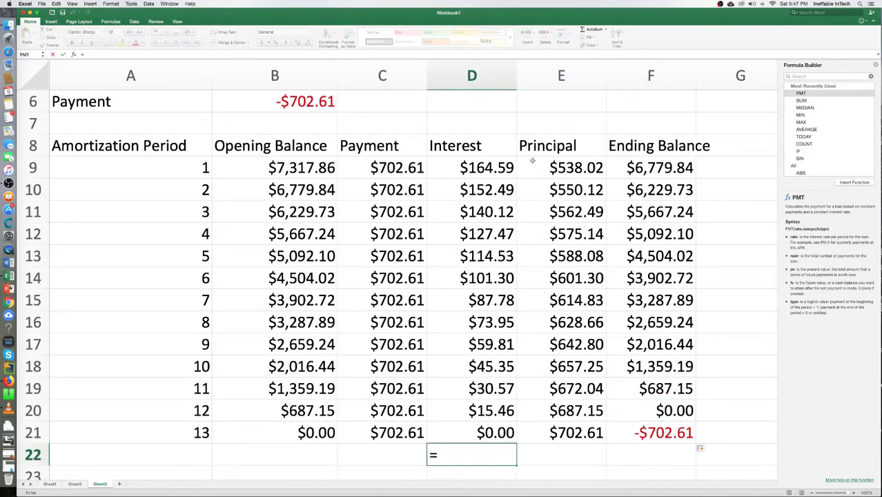
left_click(487, 167)
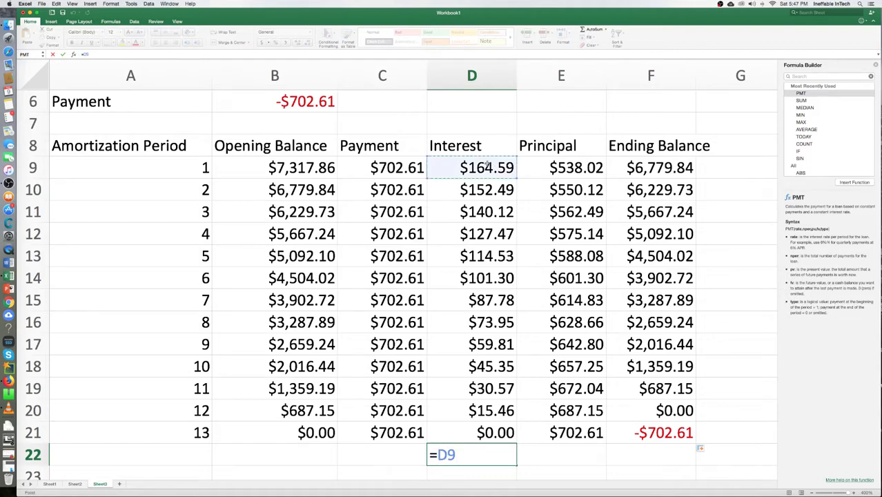
key("BackSpace")
key("BackSpace")
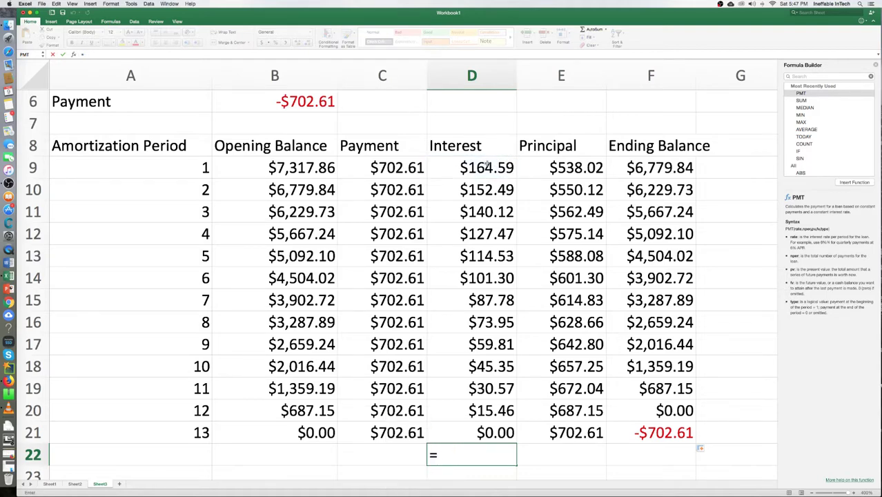
left_click(802, 101)
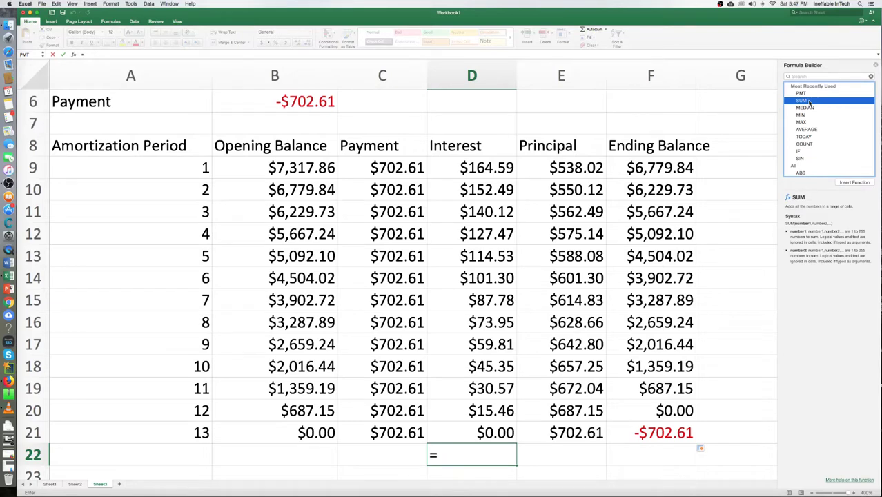
double_click(802, 101)
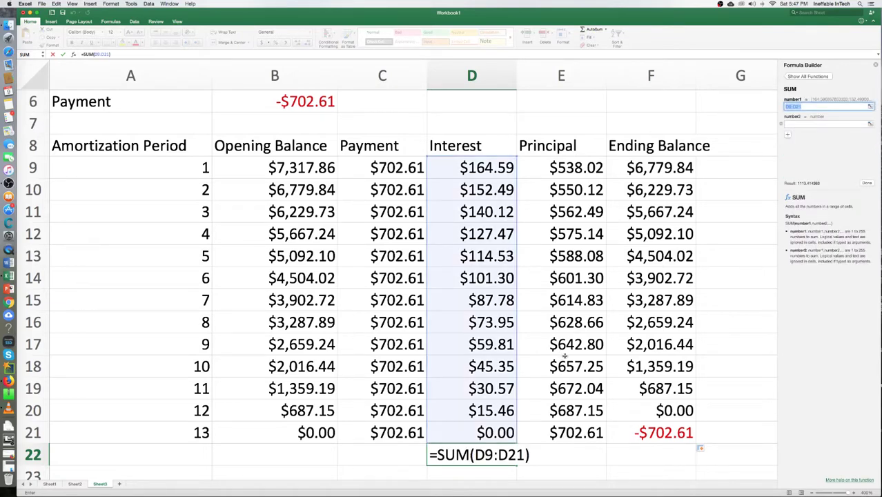
key("Return")
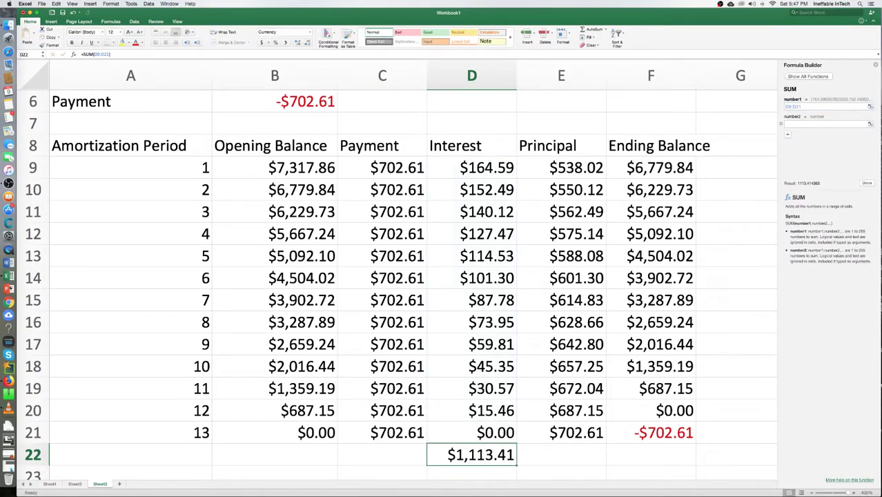
left_click(565, 452)
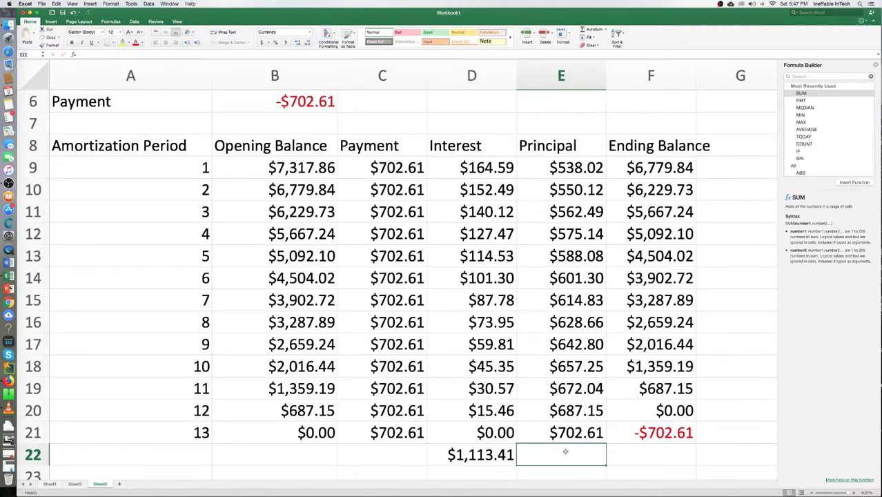
scroll(398, 254, "up", 1)
scroll(399, 254, "up", 5)
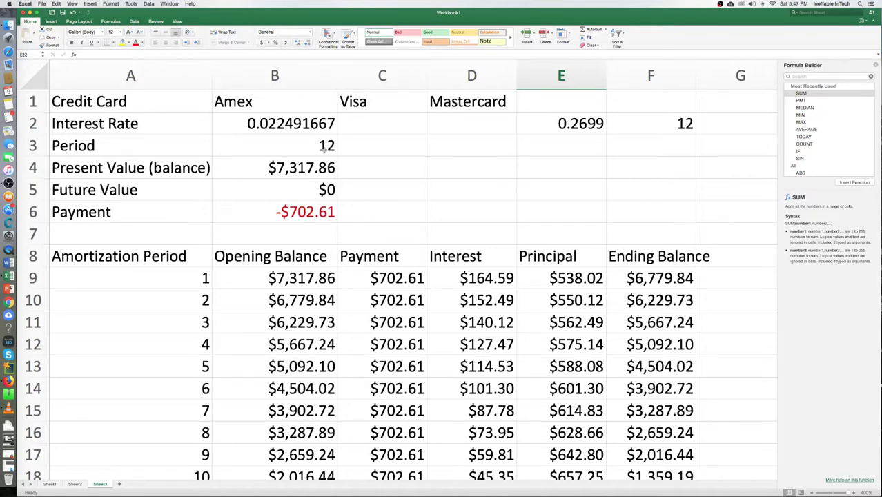
- Change the Amex balance in B4 from $7,317.86 to 10000, making the payment -$960.13
left_click(291, 161)
scroll(424, 178, "down", 1)
scroll(424, 177, "up", 1)
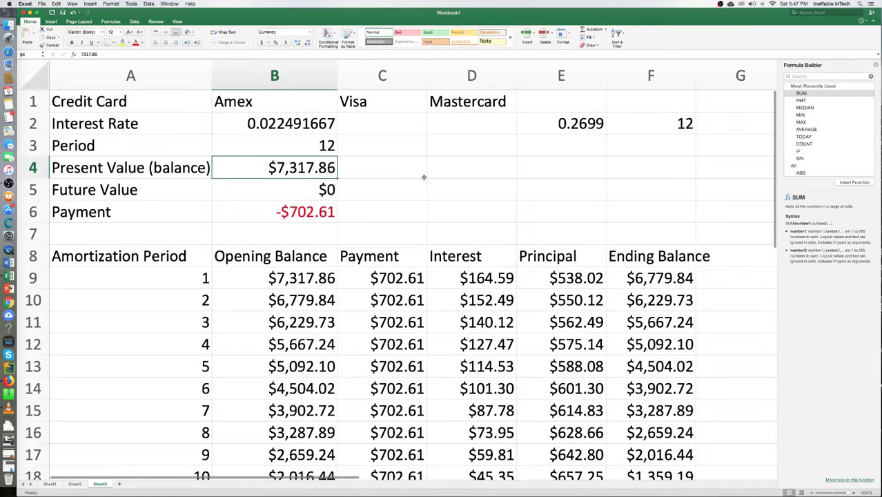
scroll(424, 178, "down", 3)
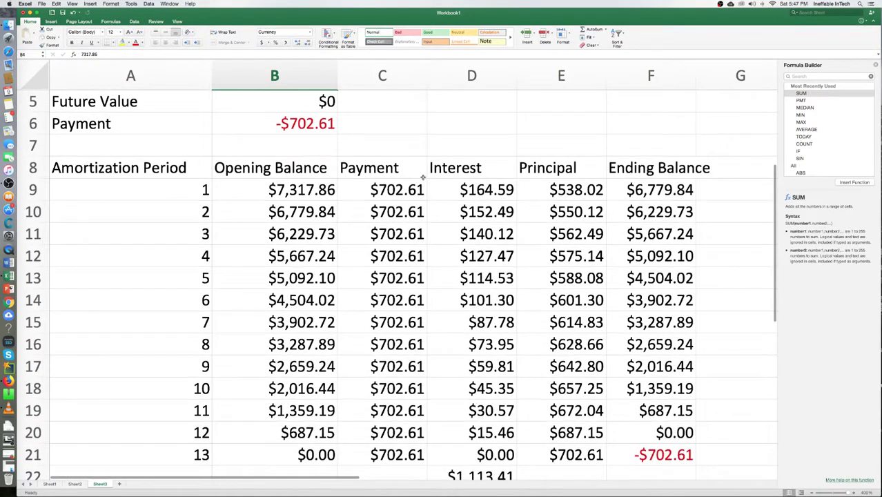
scroll(424, 177, "up", 3)
double_click(296, 168)
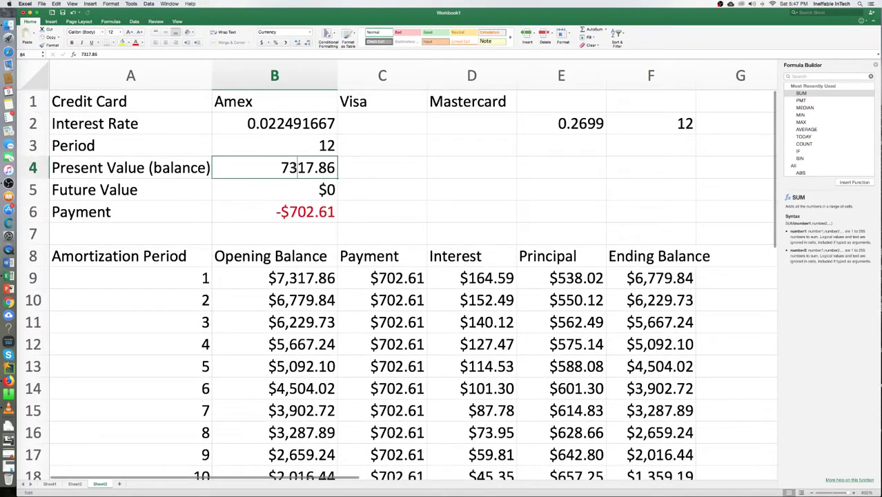
double_click(297, 168)
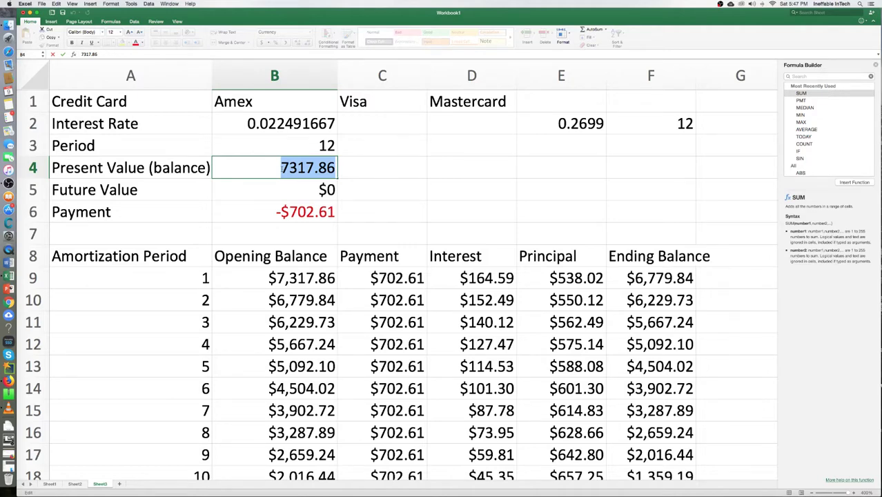
type("10000")
key("Return")
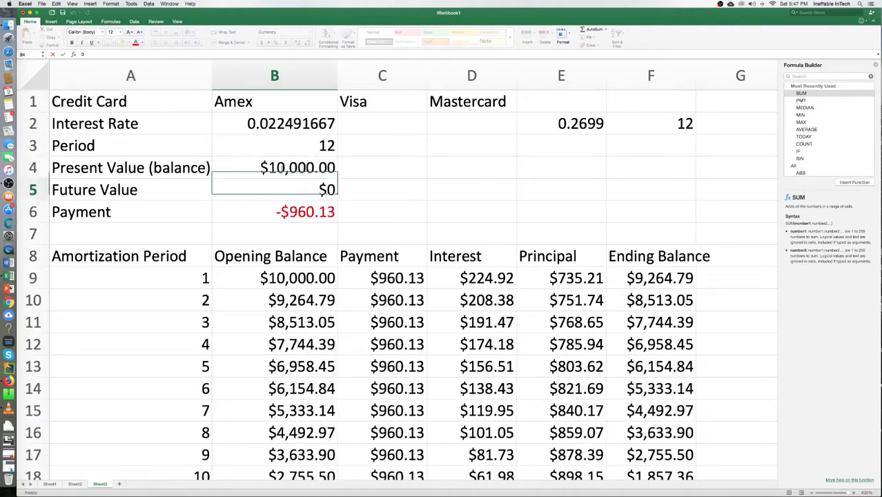
scroll(366, 235, "down", 1)
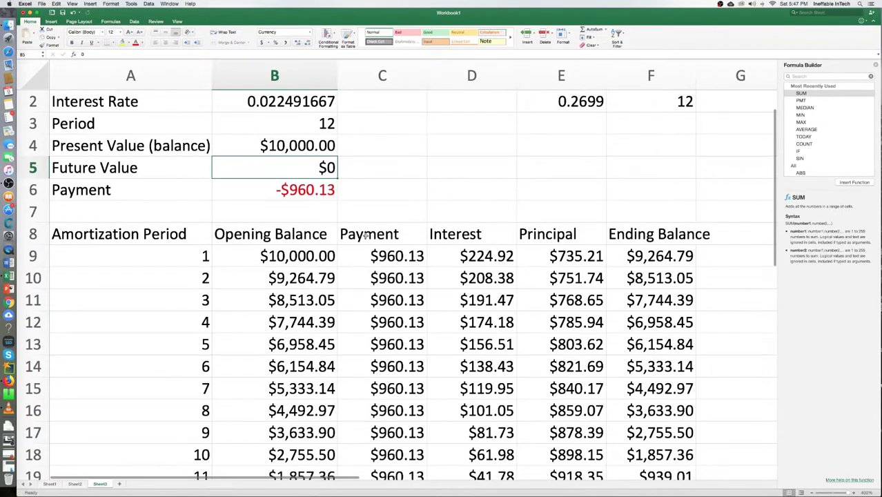
scroll(389, 246, "down", 3)
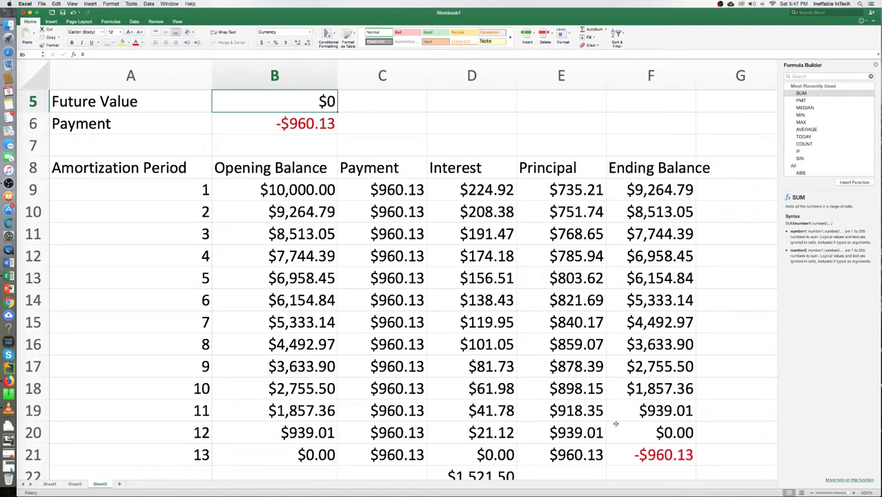
scroll(292, 176, "up", 4)
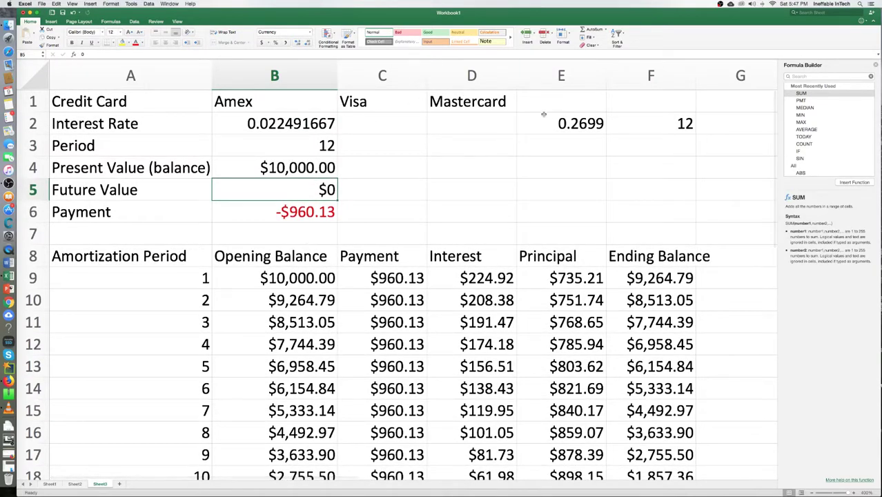
- Change the annual rate in E2 from 0.2699 to 0.30, raising total interest to $1,698.46
double_click(567, 124)
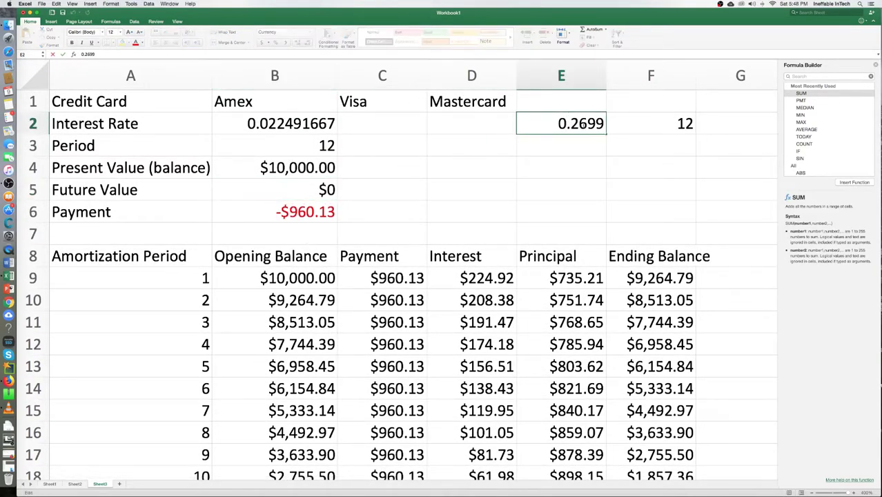
mouse_move(567, 125)
left_mouse_down()
mouse_move(605, 124)
mouse_move(571, 128)
left_mouse_up()
type("30")
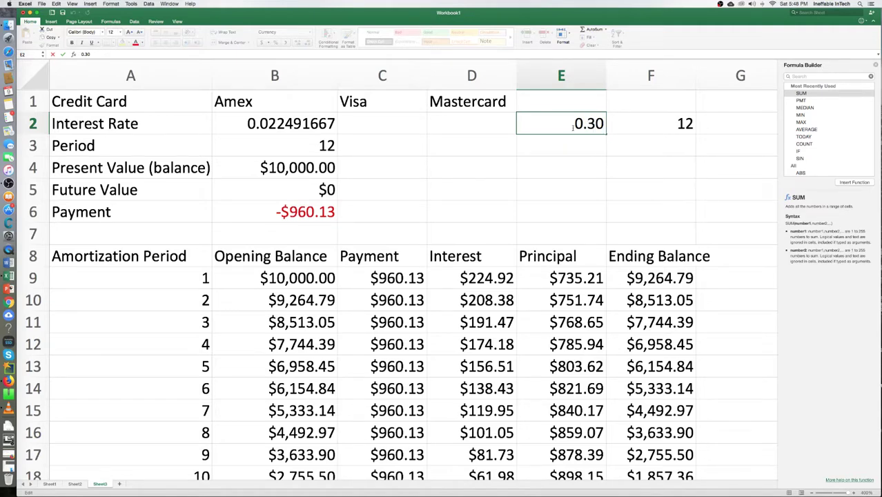
key("Return")
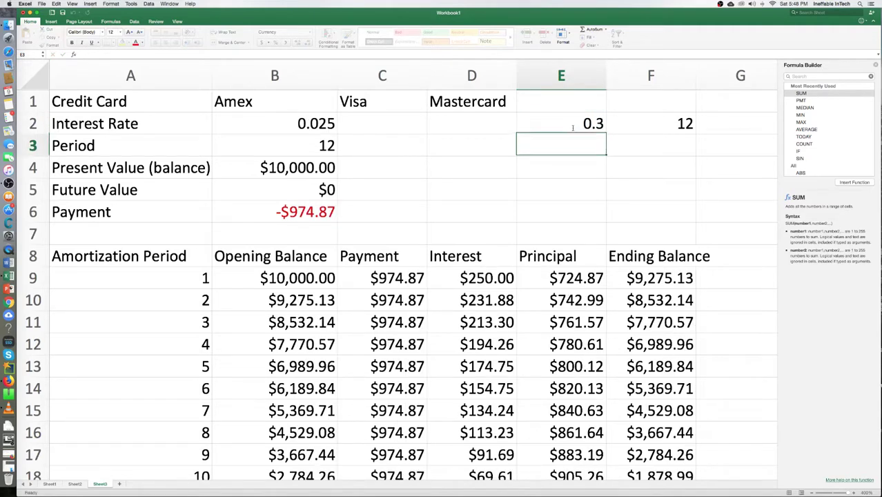
scroll(610, 234, "down", 4)
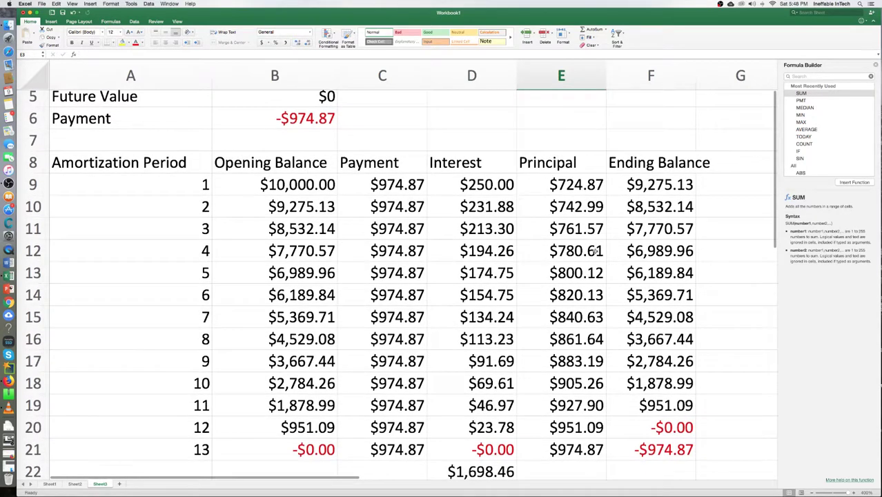
scroll(493, 241, "down", 2)
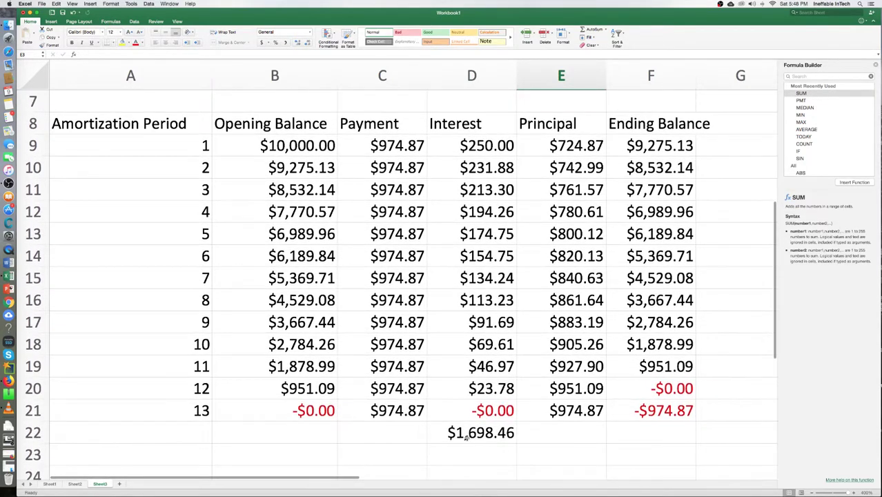
left_click(471, 433)
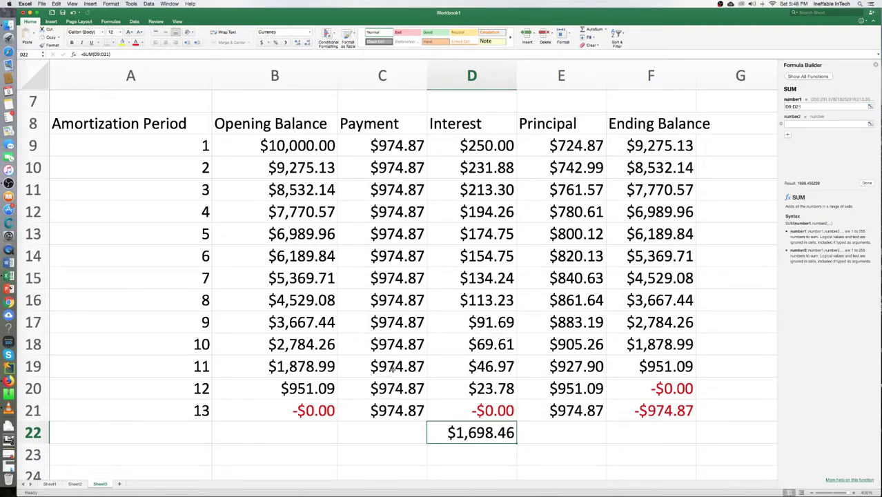
scroll(390, 371, "up", 3)
scroll(395, 371, "up", 2)
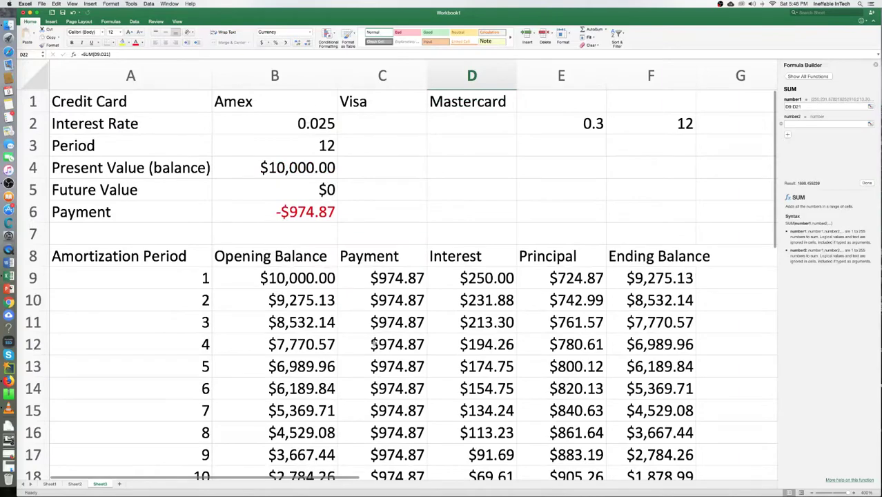
scroll(373, 346, "down", 1)
scroll(373, 343, "down", 2)
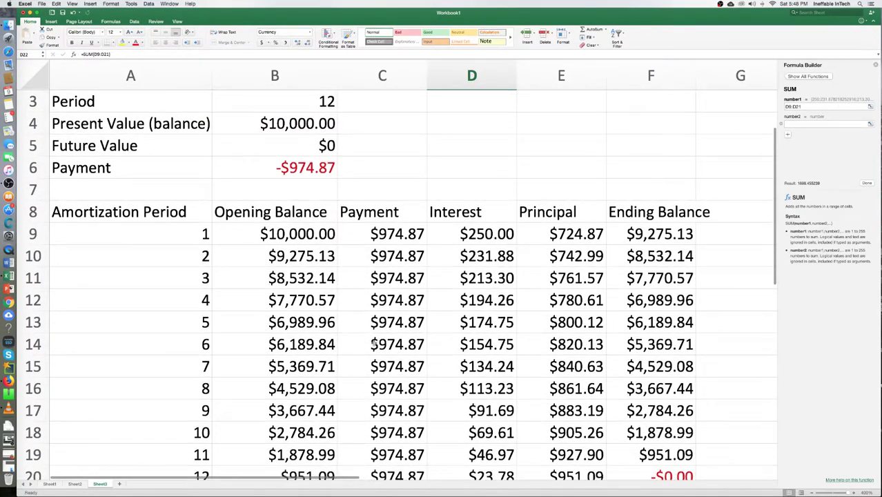
scroll(374, 344, "down", 2)
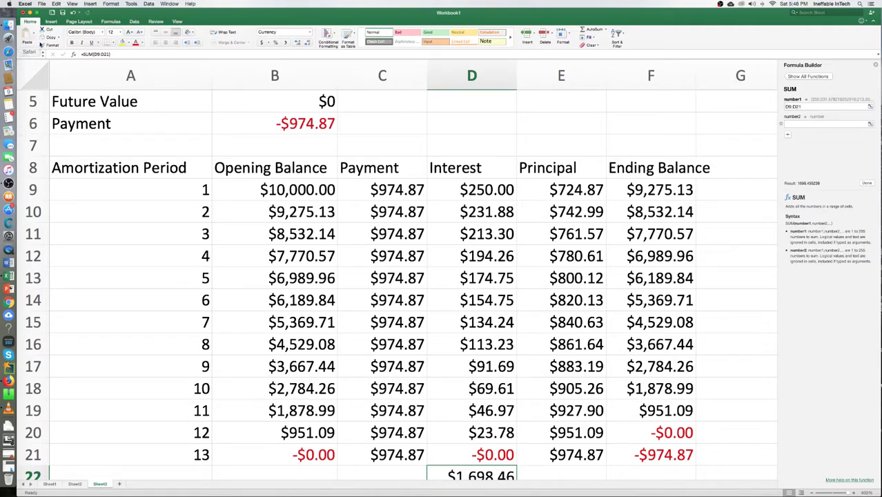
left_click(720, 5)
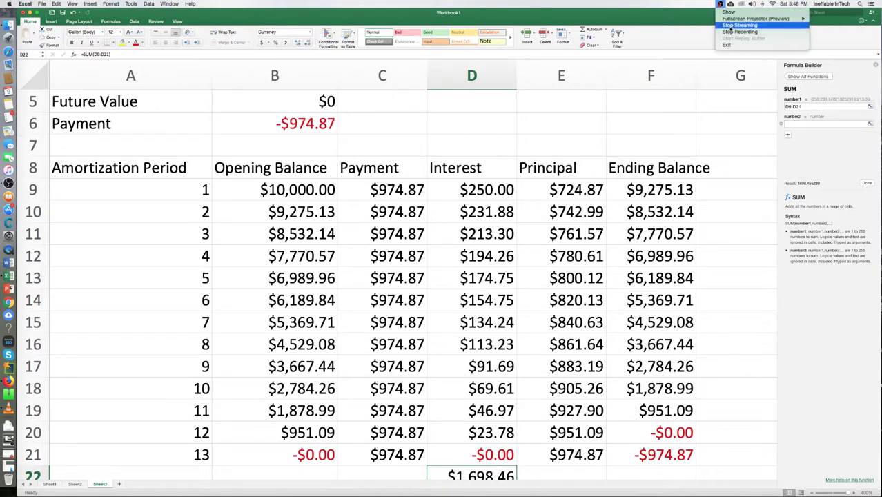